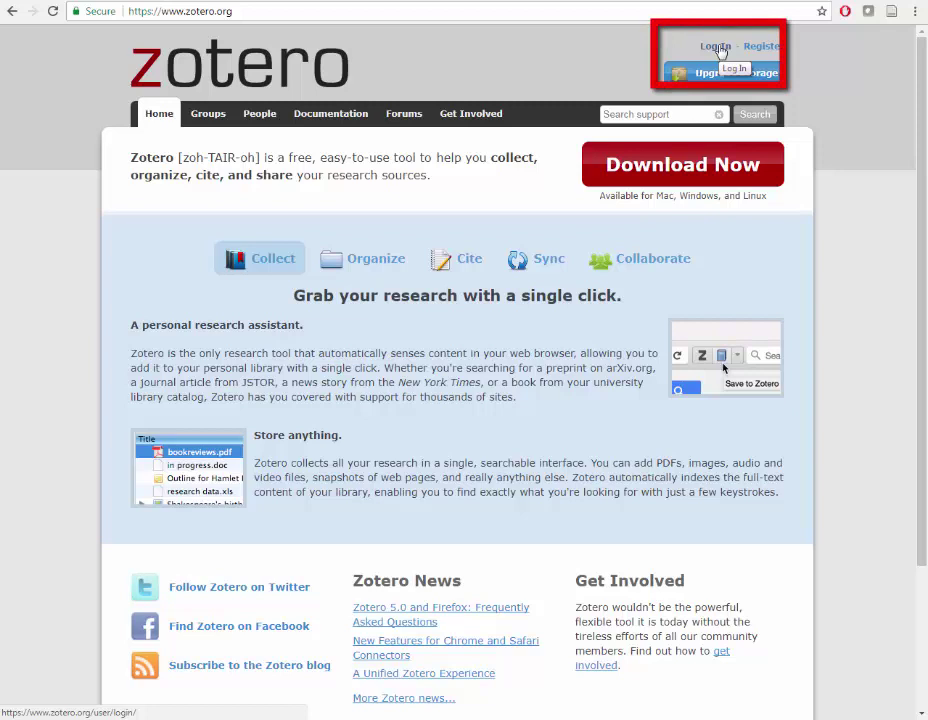
Log in to zotero.org with the account username and password to reach the empty My Library
click(716, 47)
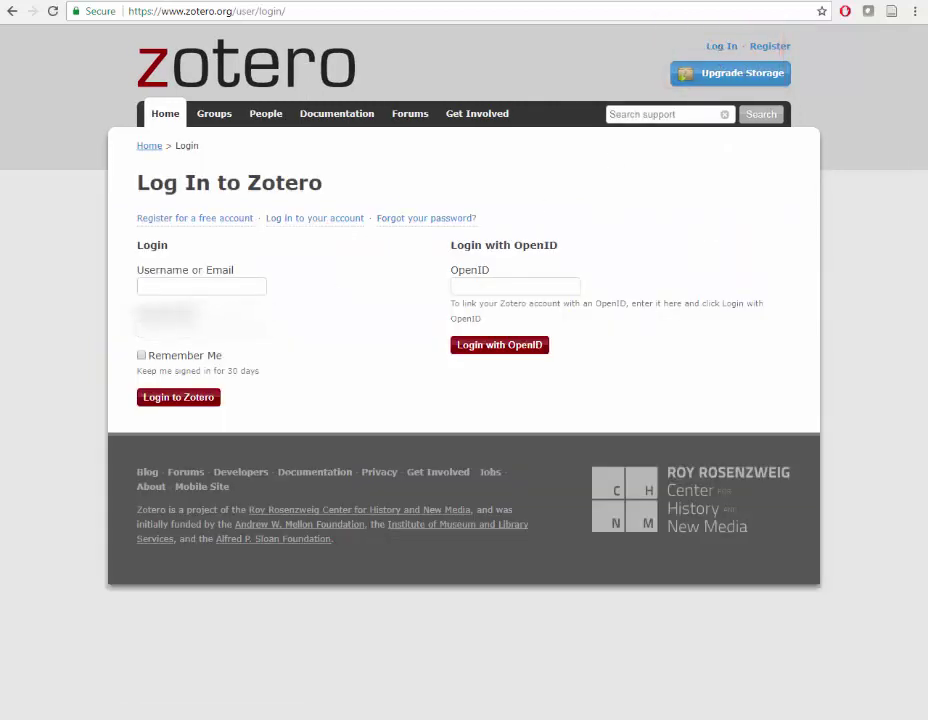
click(181, 285)
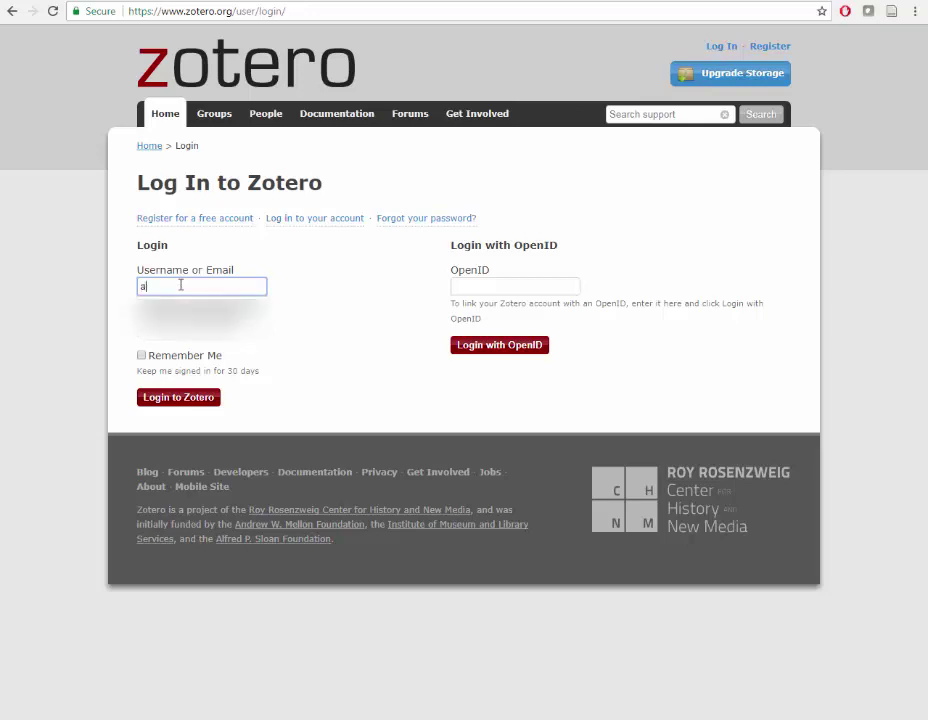
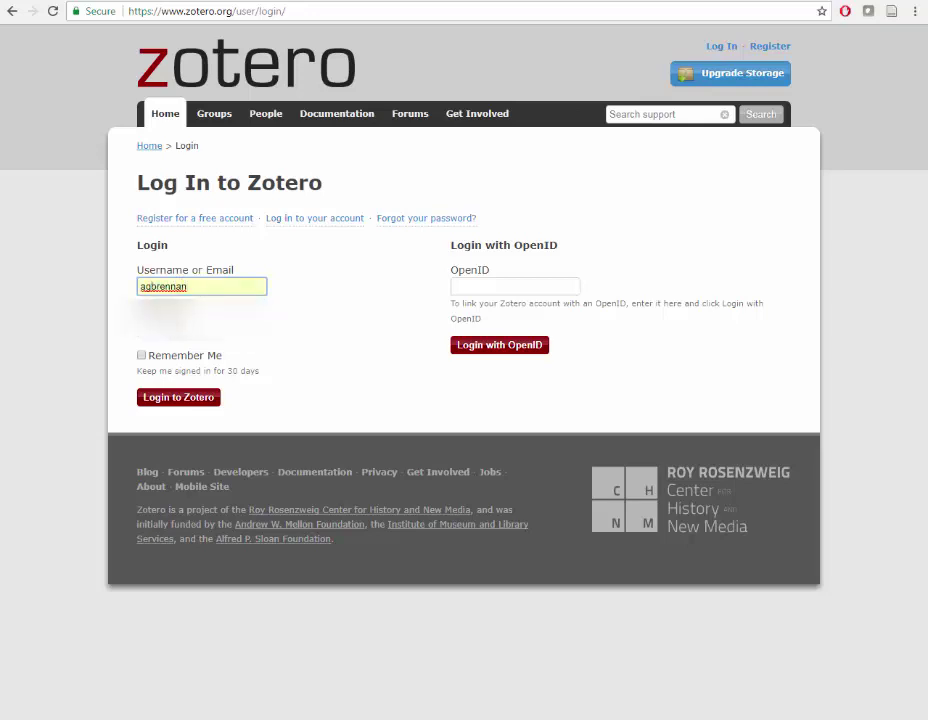
key(Tab)
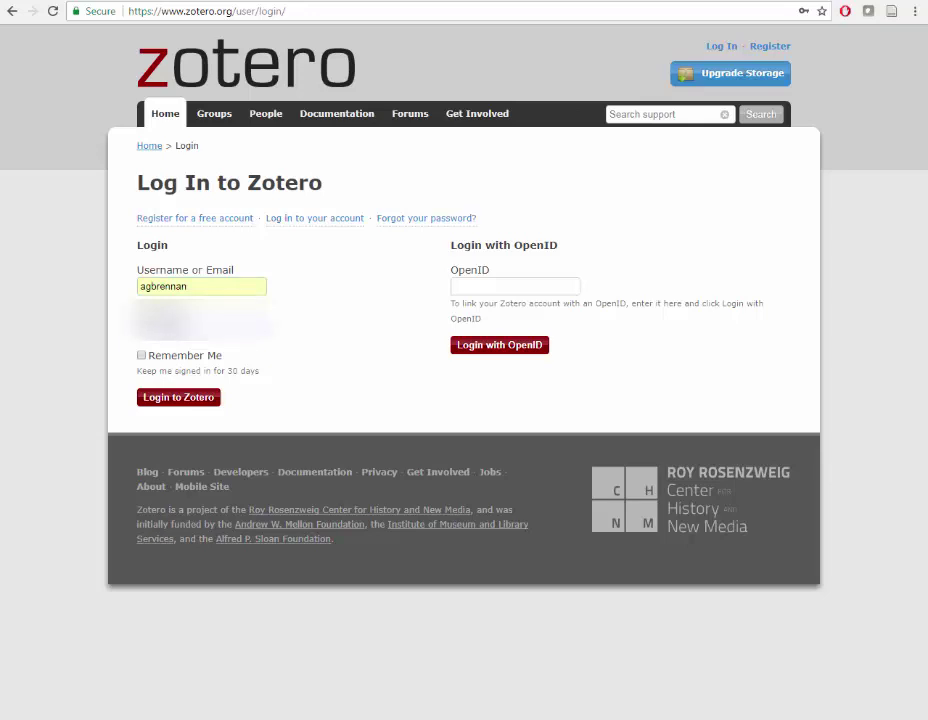
click(182, 398)
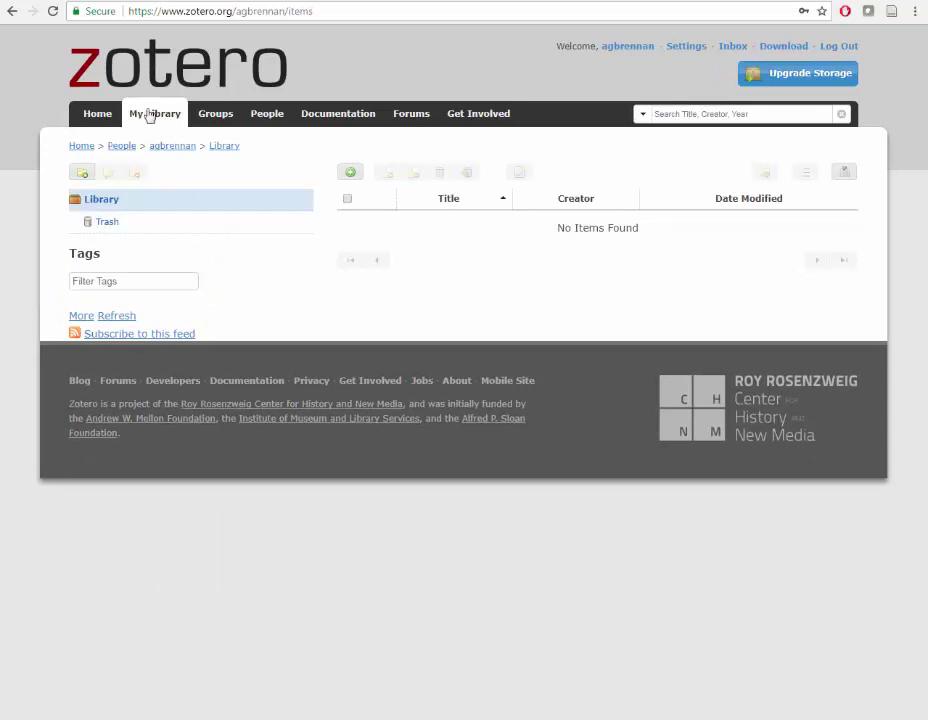
Search EBSCOhost for clowns AND pediatrics and save the first result's record to Zotero
click(74, 2)
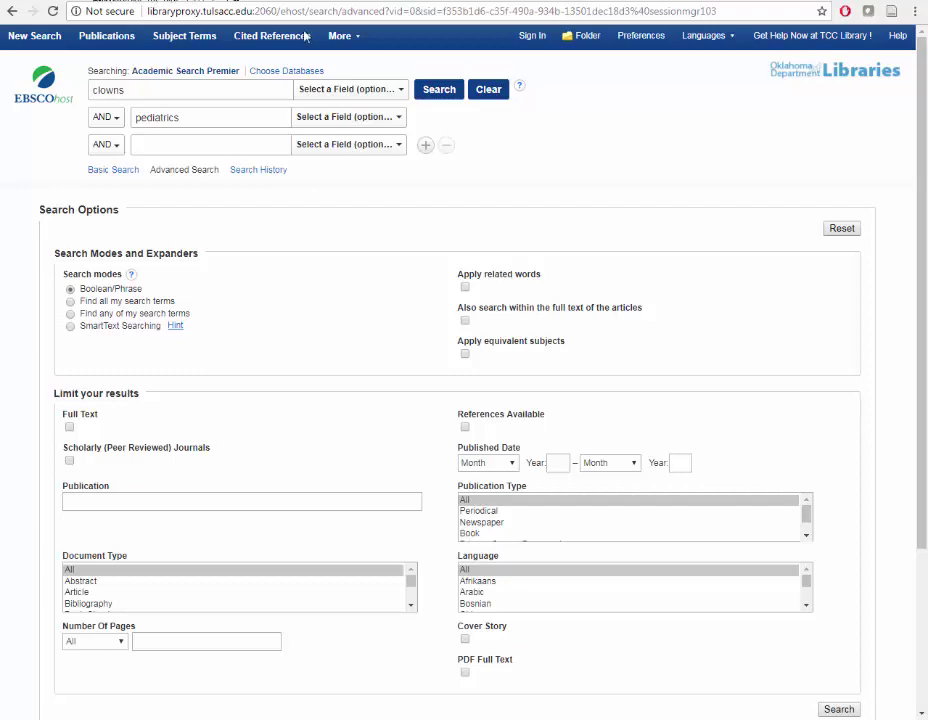
click(440, 90)
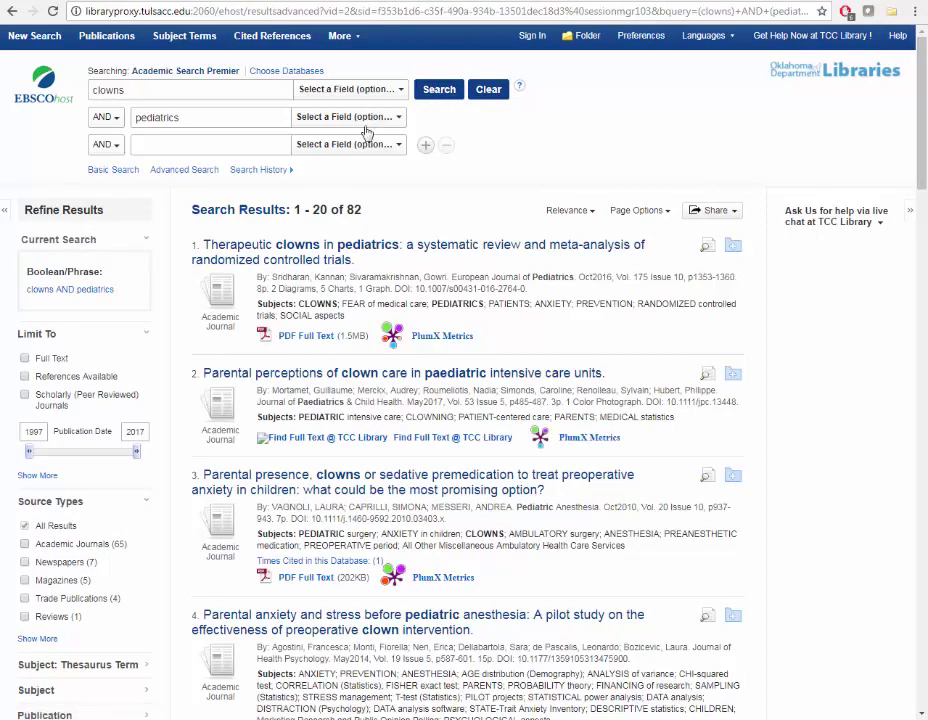
click(314, 252)
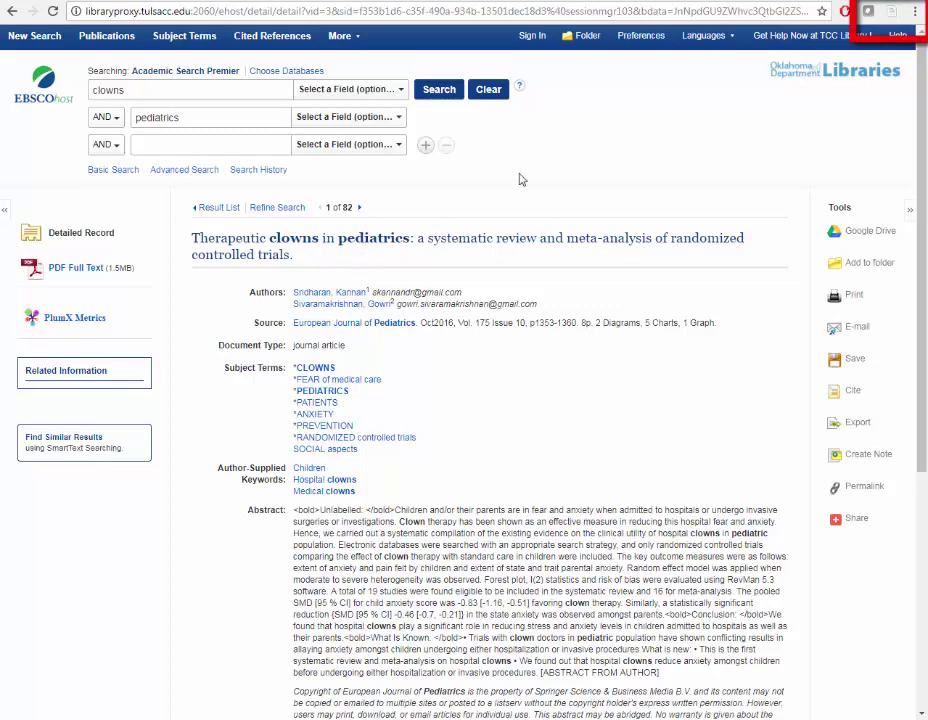
click(894, 12)
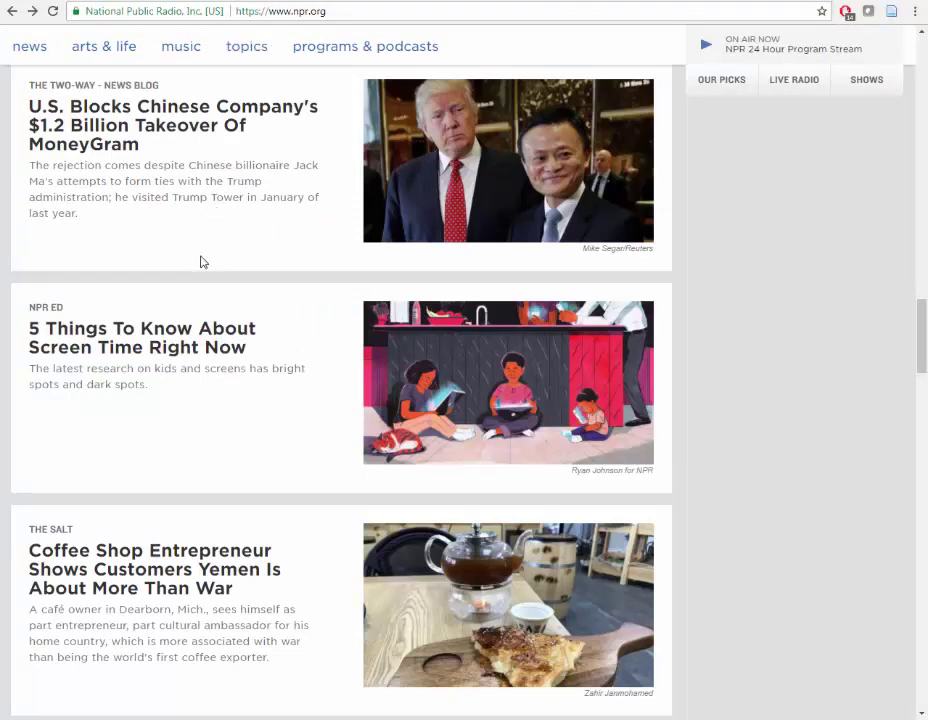
Open NPR's '5 Things To Know About Screen Time Right Now' and save it to Zotero
click(170, 332)
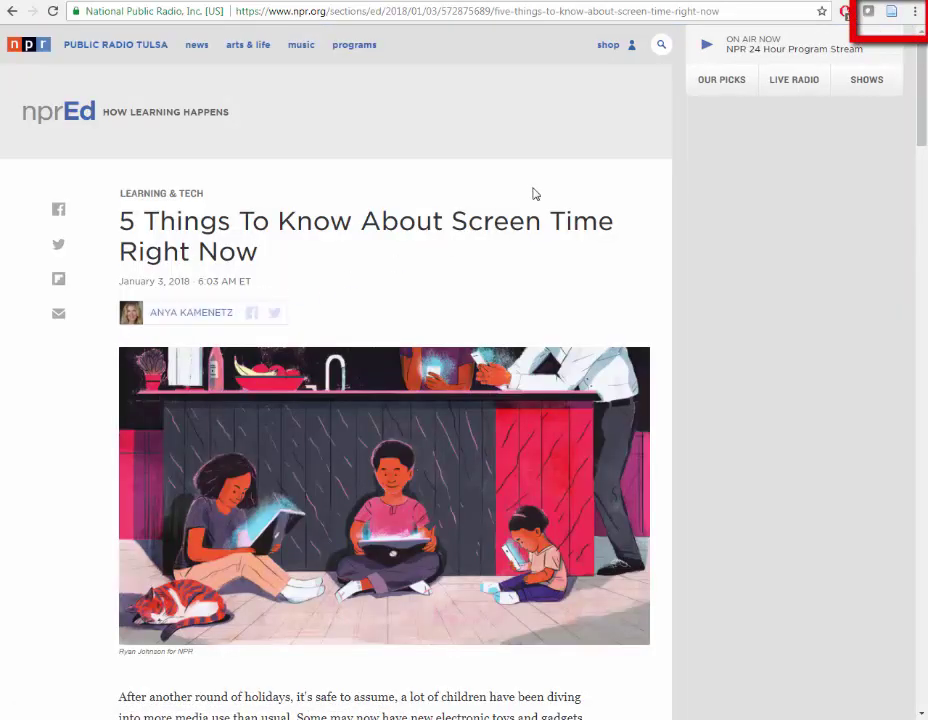
click(892, 17)
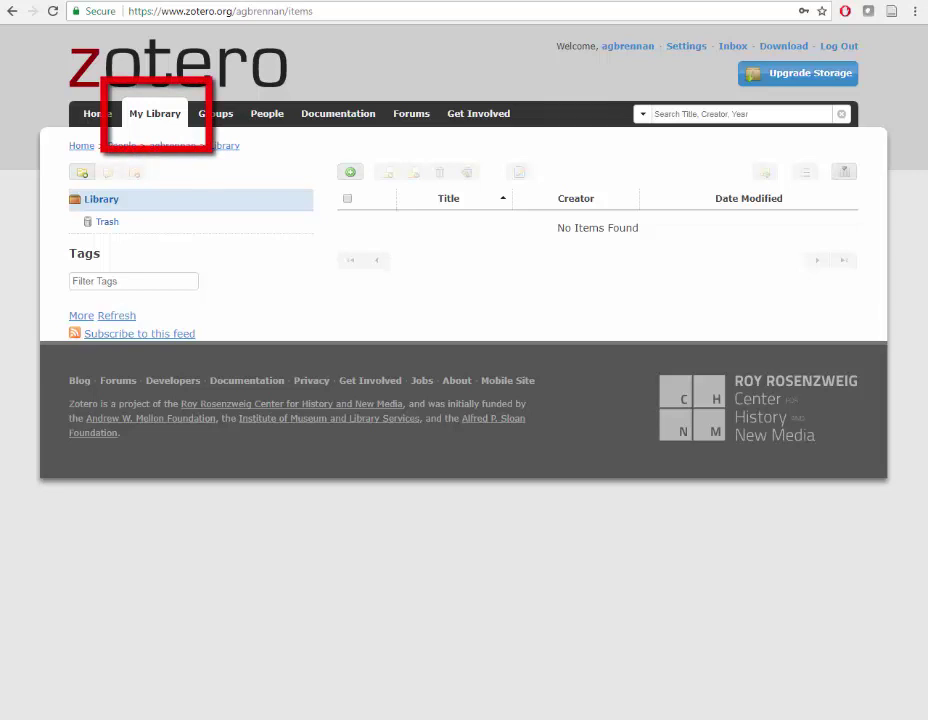
Reload My Library so the NPR article and clowns review both appear
click(155, 118)
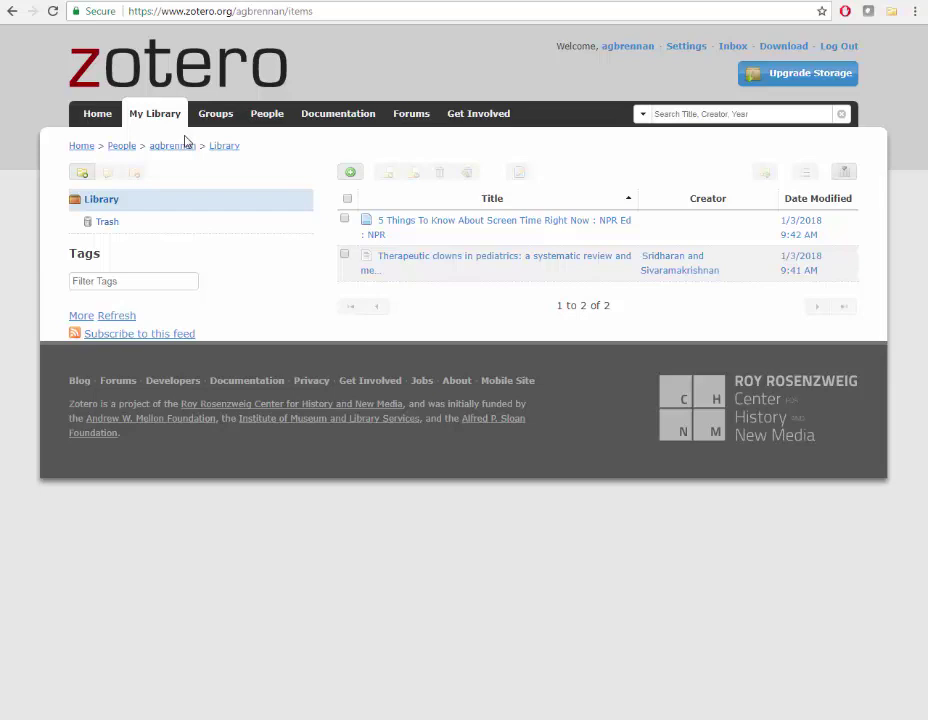
Open the Therapeutic clowns in pediatrics item and browse its metadata, tags and EBSCO PDF
click(432, 262)
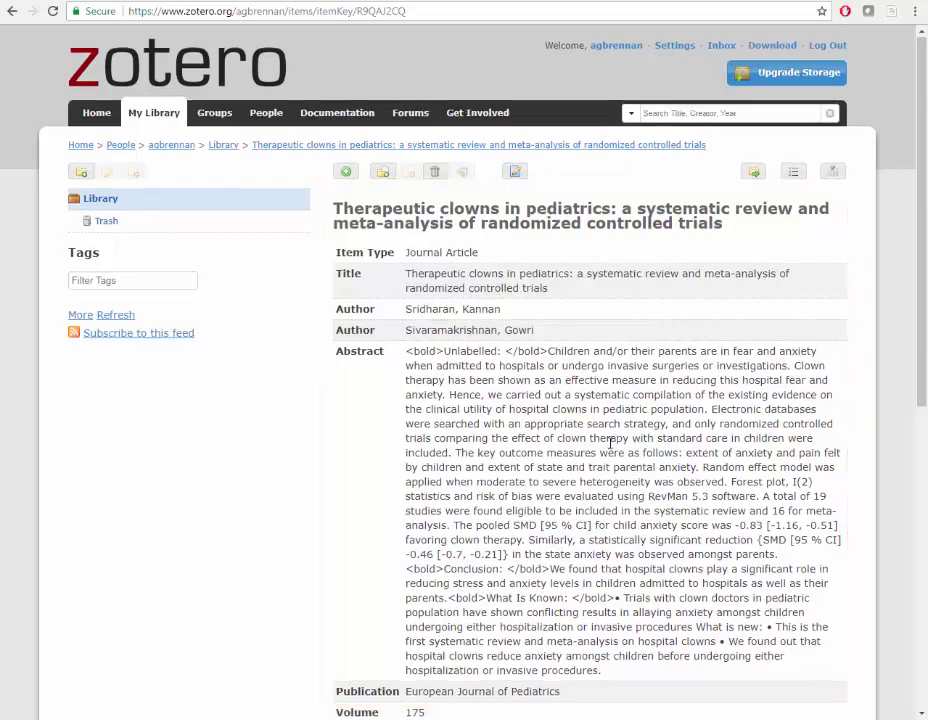
scroll(609, 441, down, 3)
scroll(610, 448, down, 2)
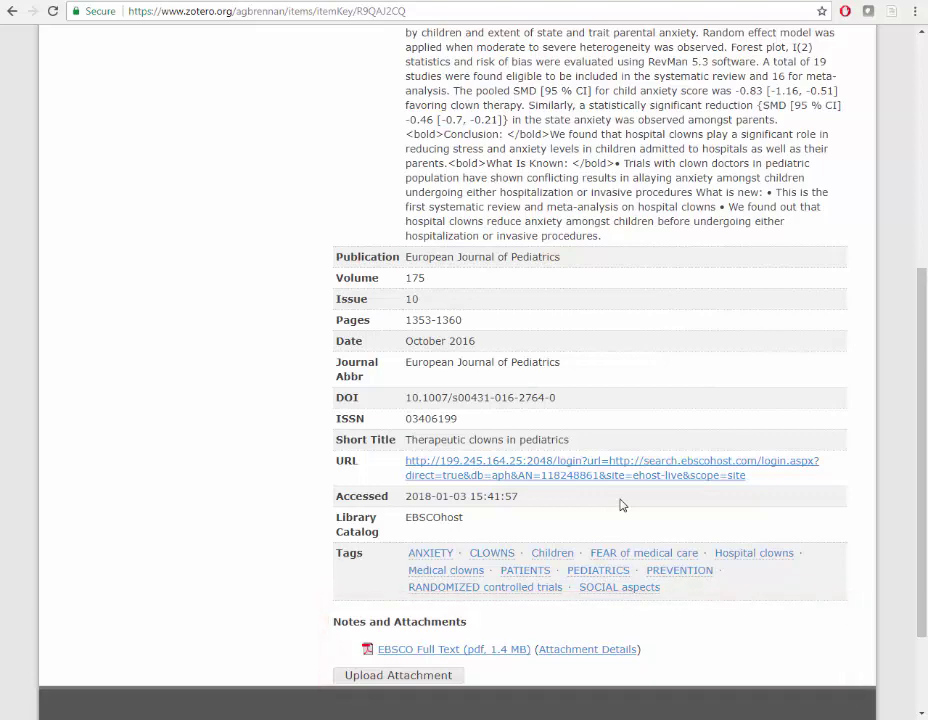
scroll(652, 590, down, 1)
scroll(652, 588, up, 5)
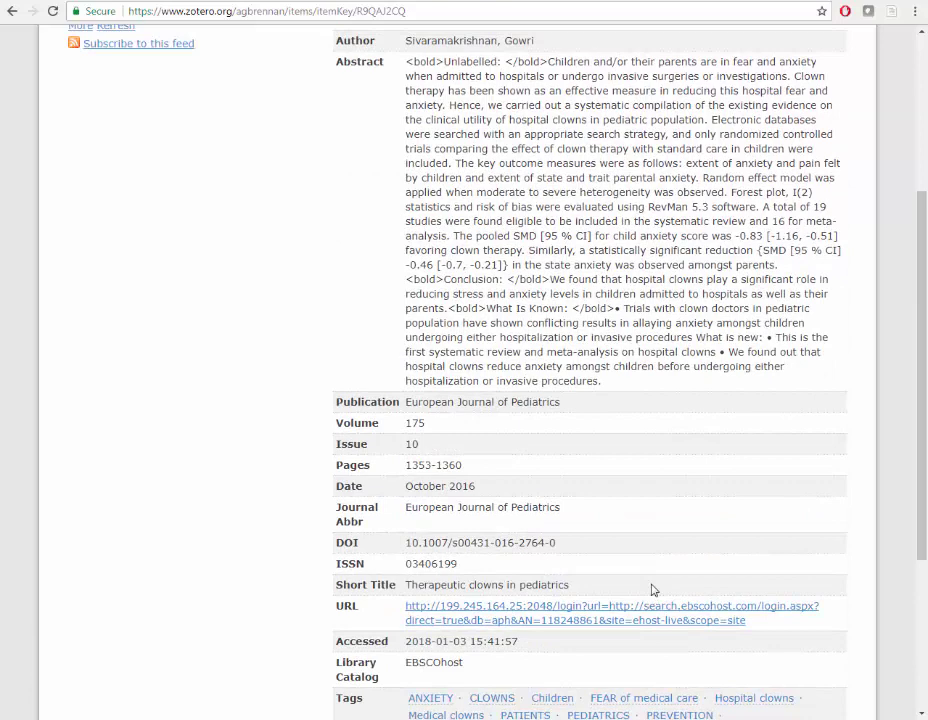
scroll(652, 584, up, 1)
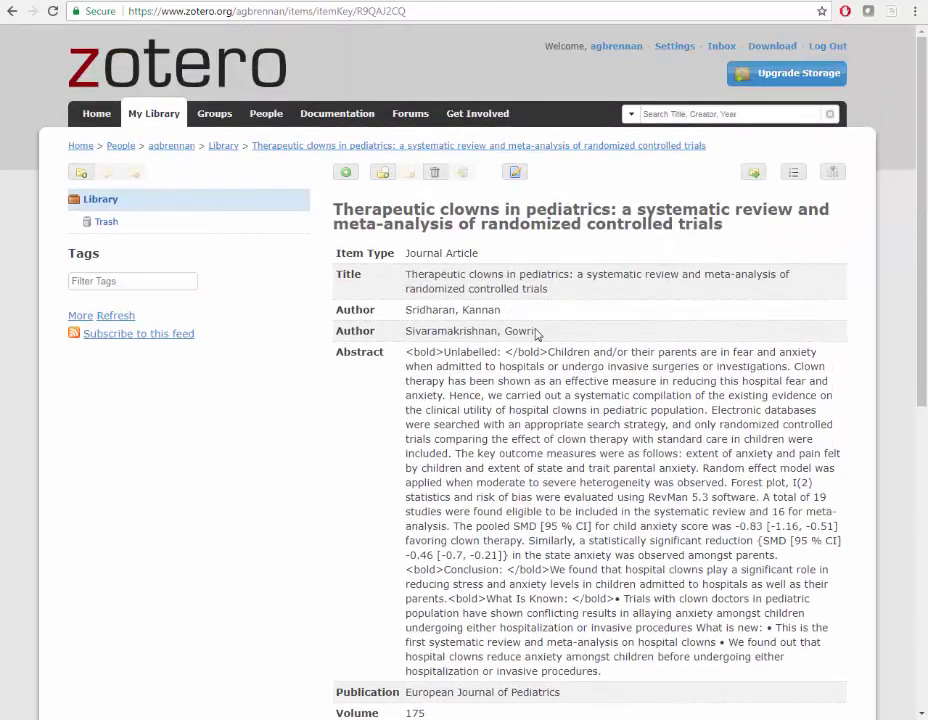
Add a note reading 'note' to the clowns review item and save the item
click(515, 174)
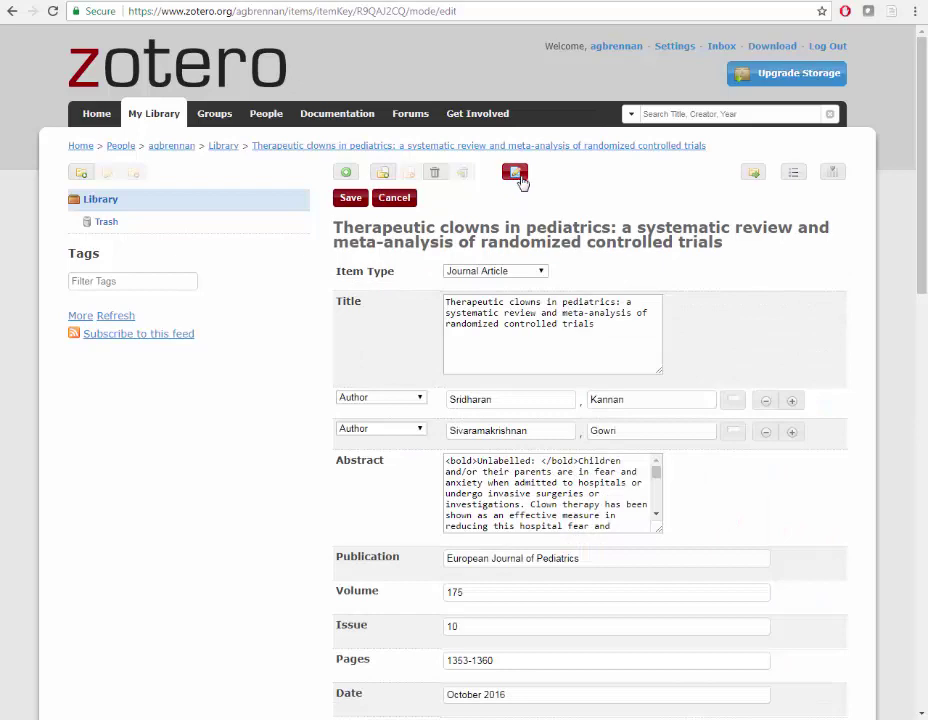
scroll(696, 418, down, 2)
scroll(695, 413, down, 7)
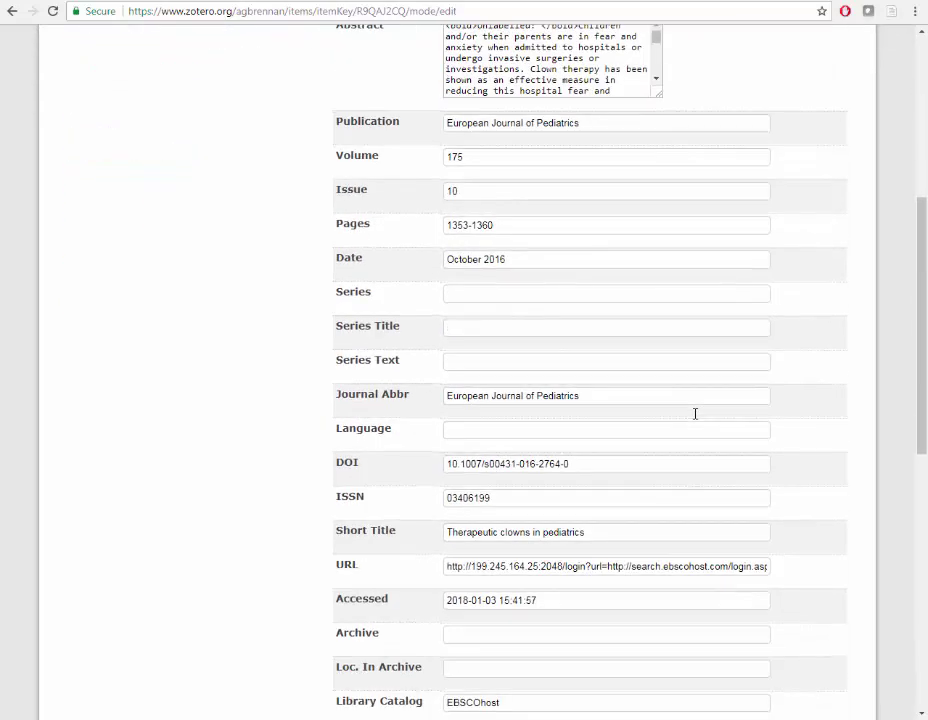
scroll(696, 416, down, 3)
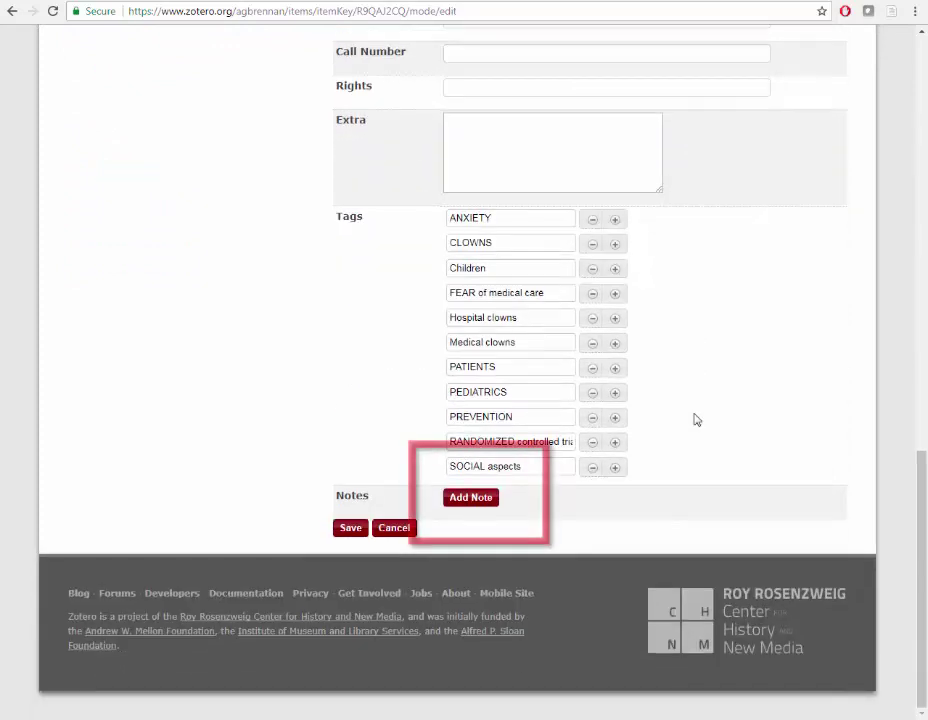
click(482, 502)
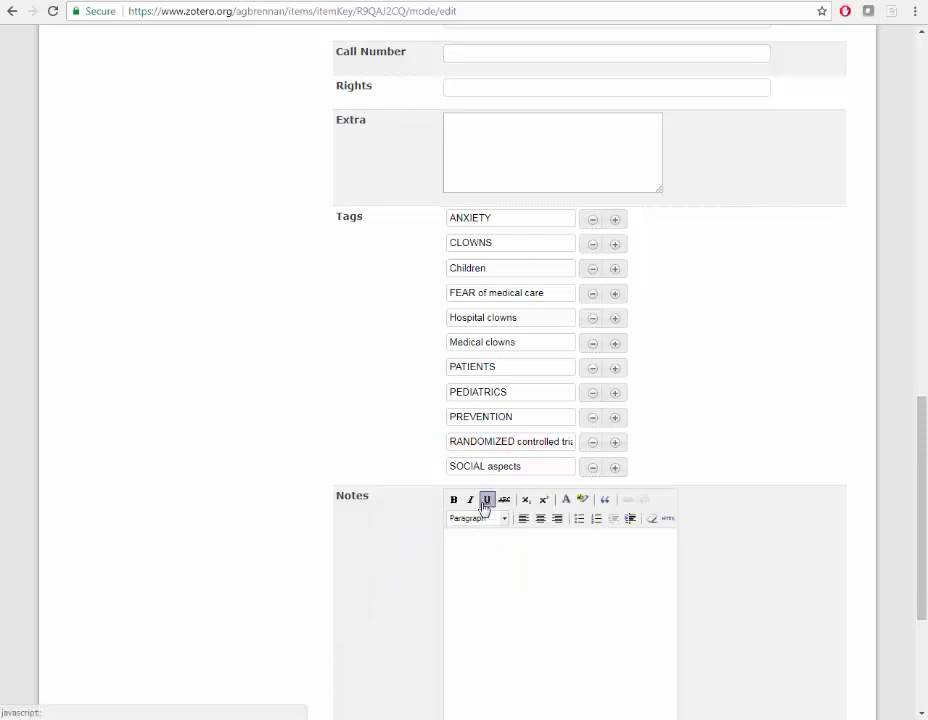
click(482, 549)
text(note)
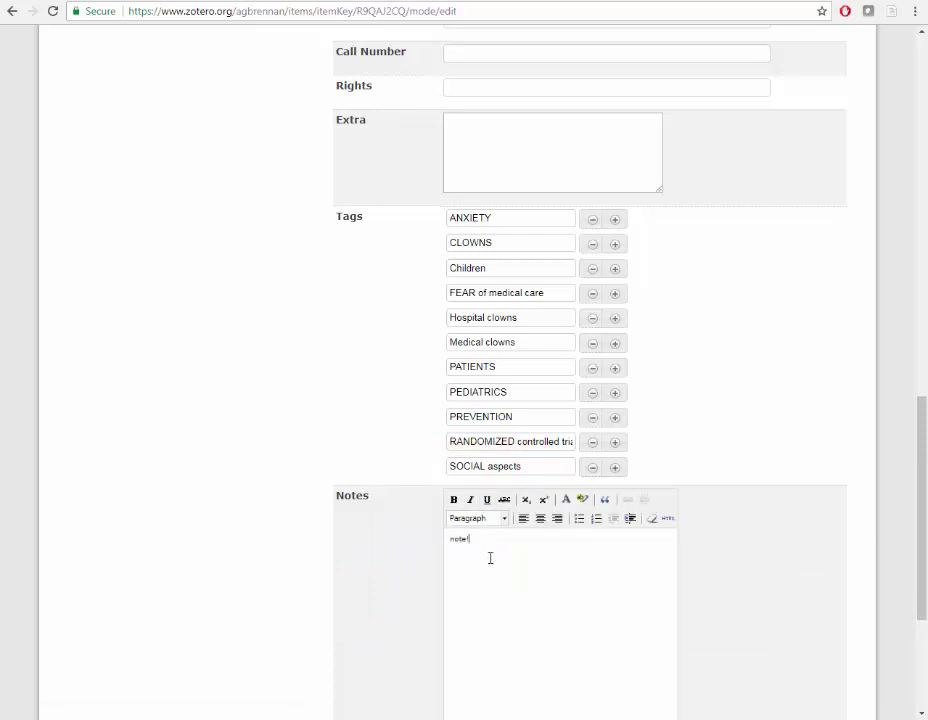
scroll(491, 558, down, 3)
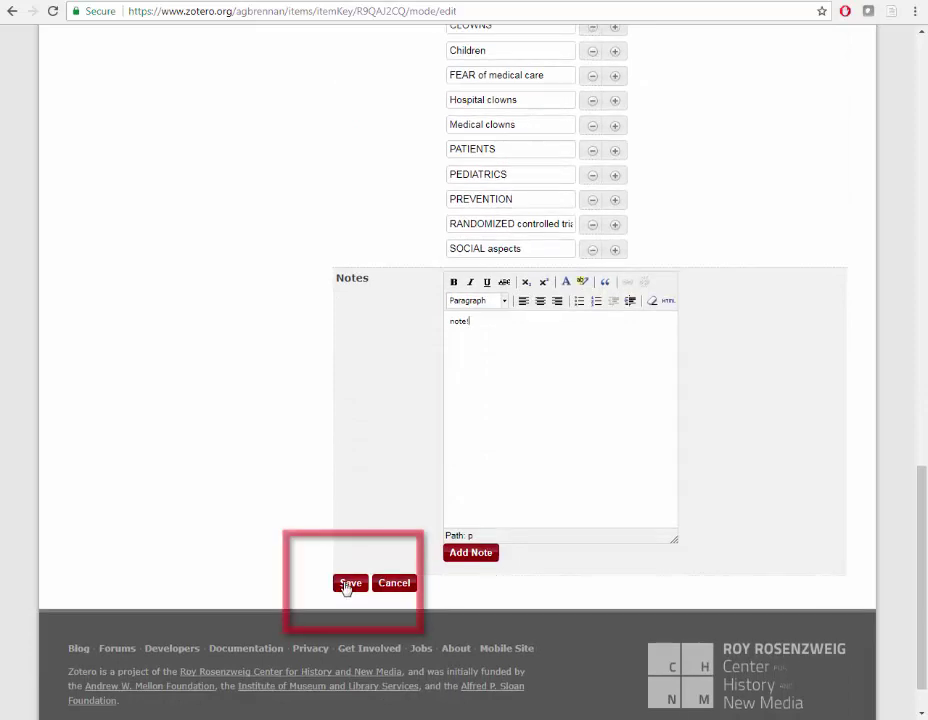
click(349, 583)
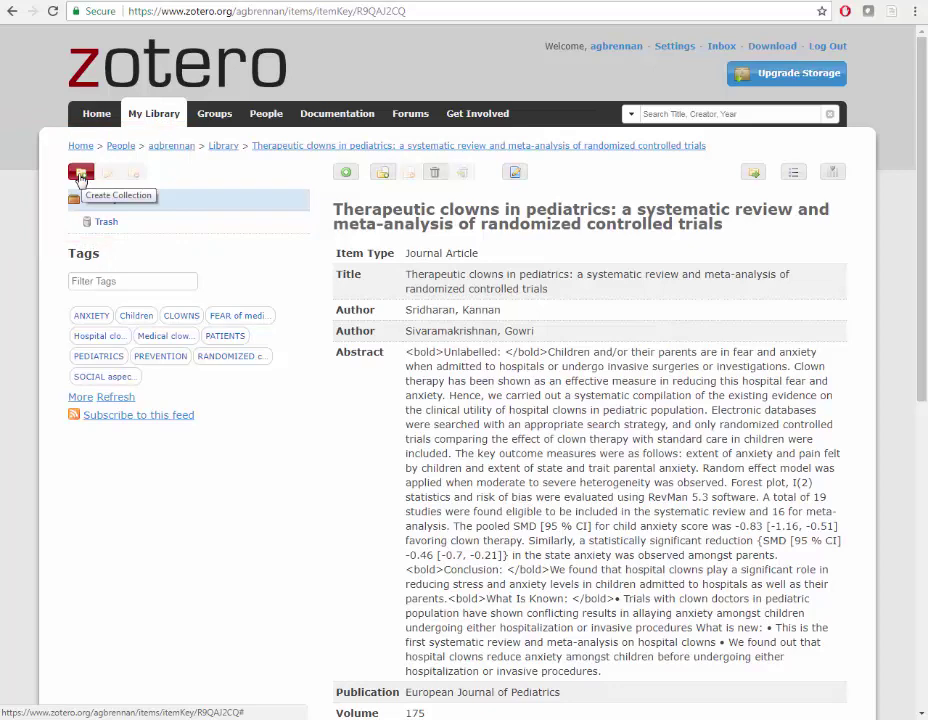
Create a collection named 'hello!' in the web library
click(81, 176)
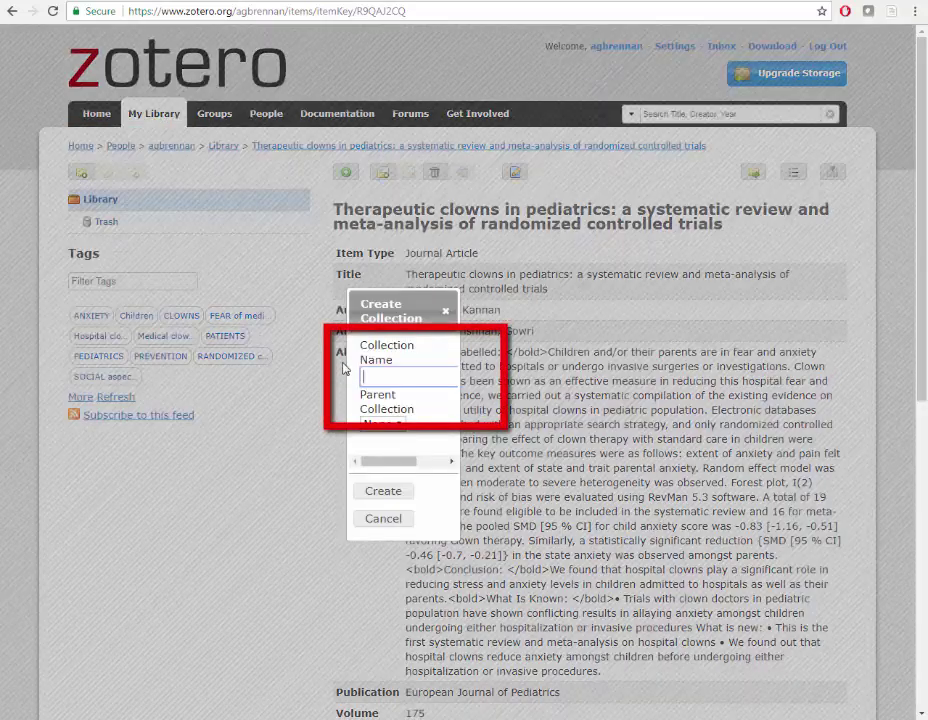
click(439, 376)
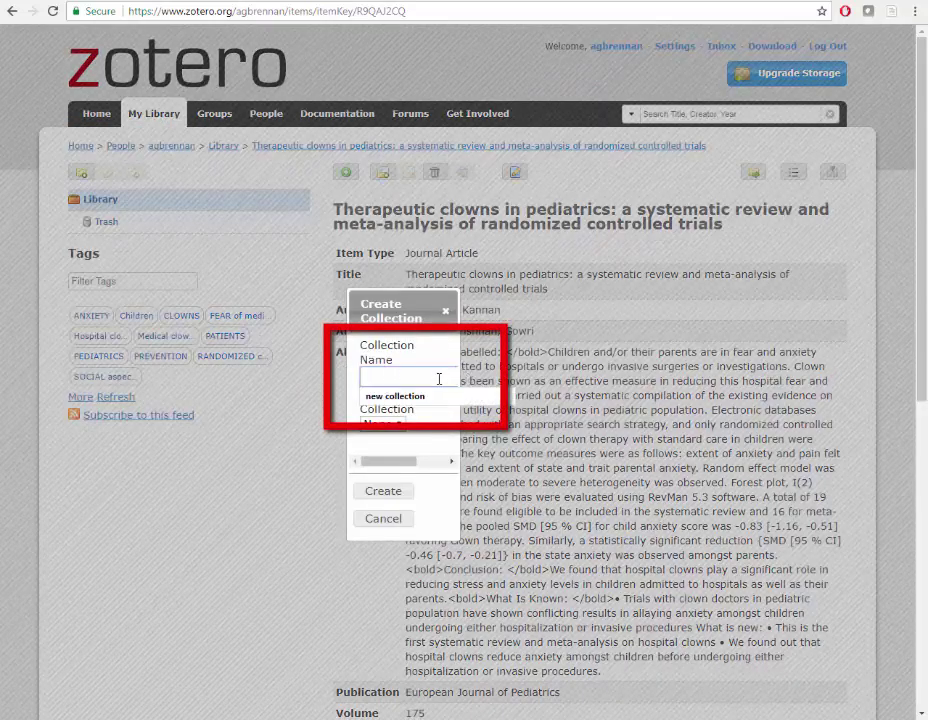
text(hello!)
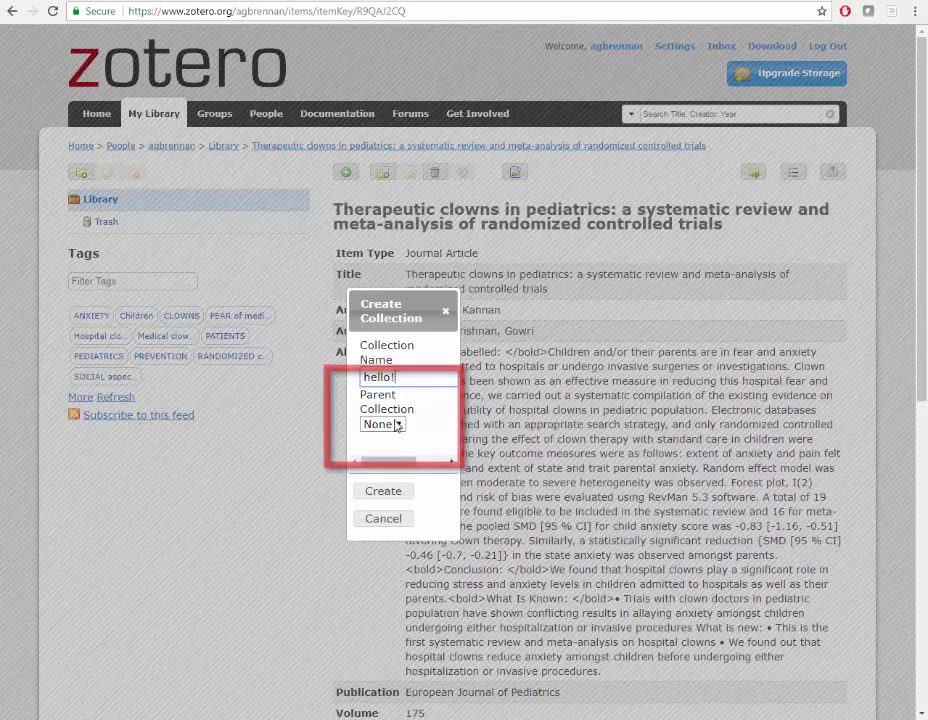
click(385, 499)
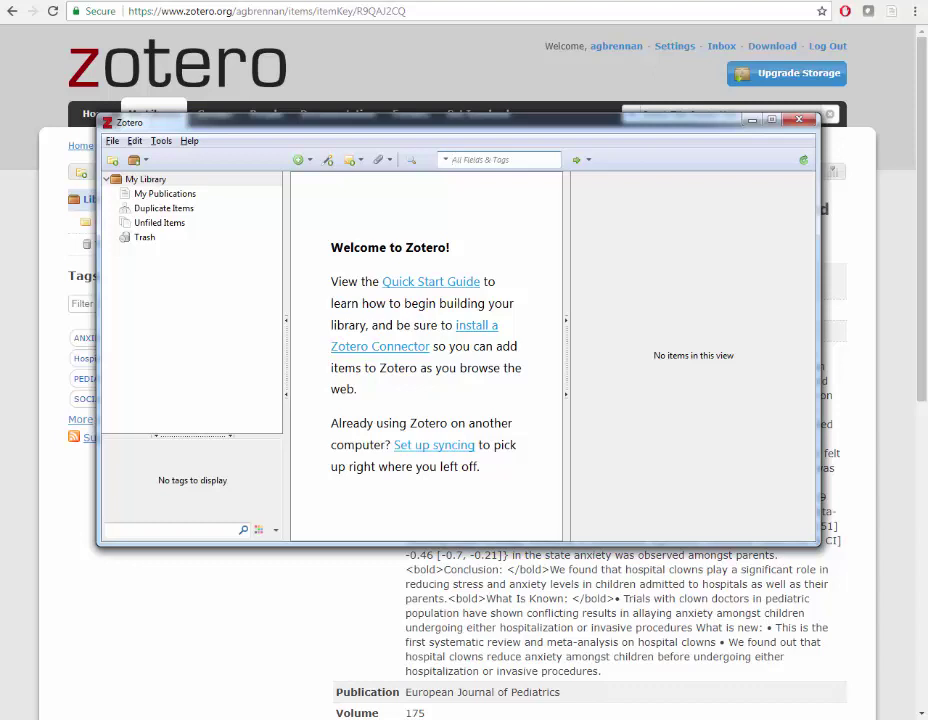
Open the Edit menu in the Zotero desktop client
click(136, 141)
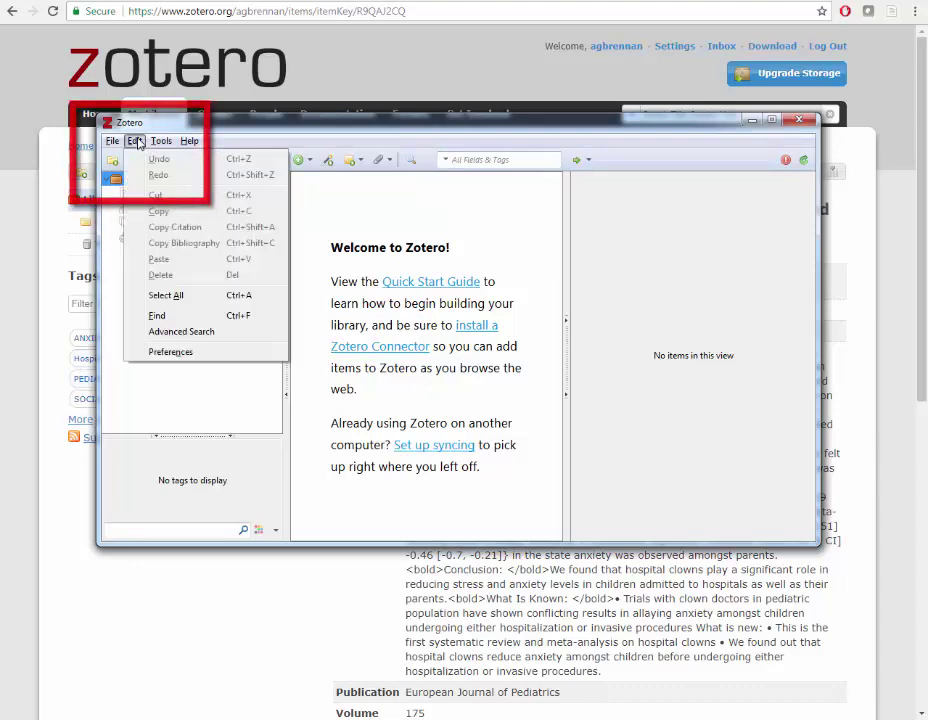
Link the zotero.org account in Sync preferences with username and password, then sync the library
click(172, 352)
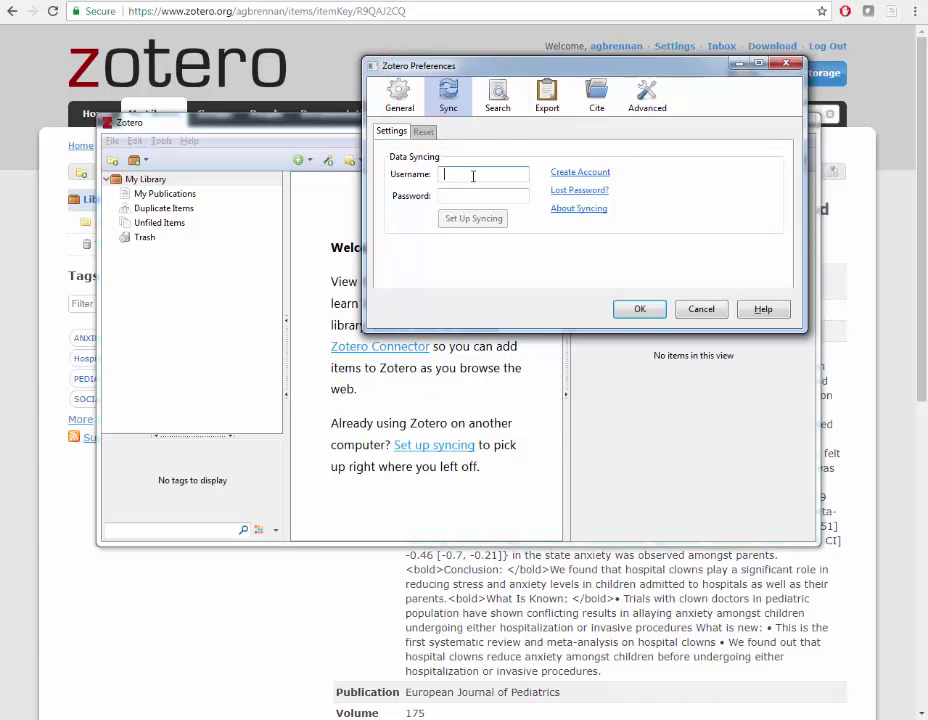
click(473, 176)
key(Tab)
text(••••••••••)
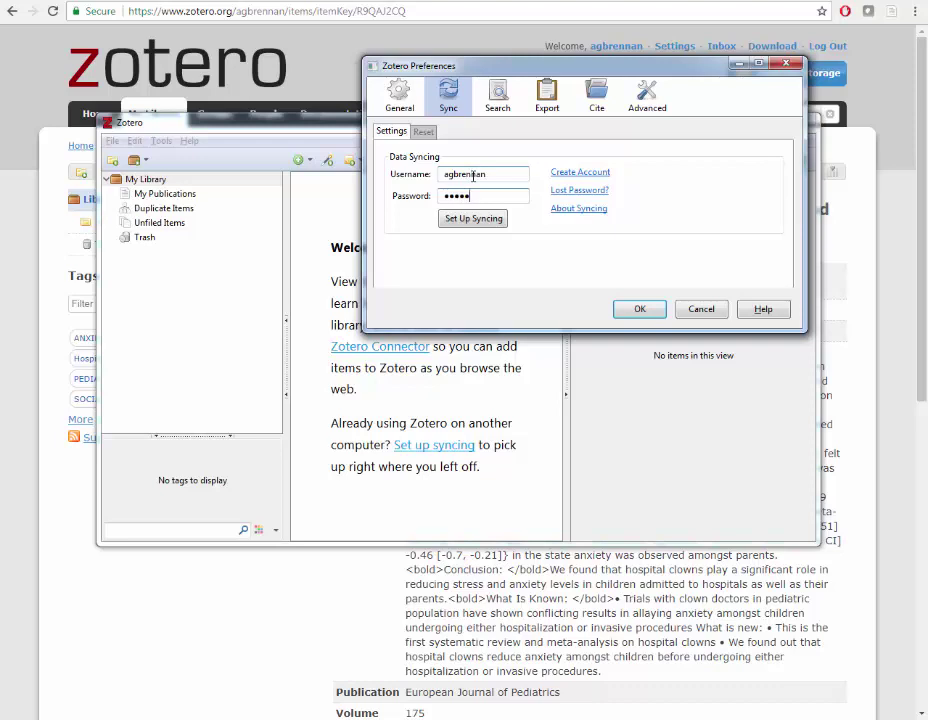
text(••••)
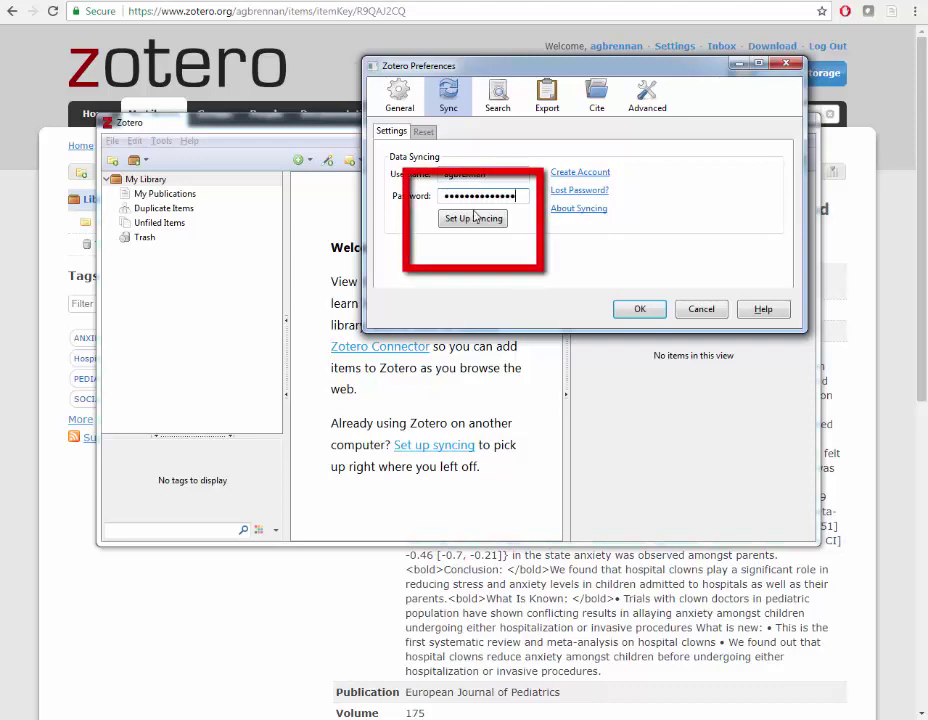
click(478, 220)
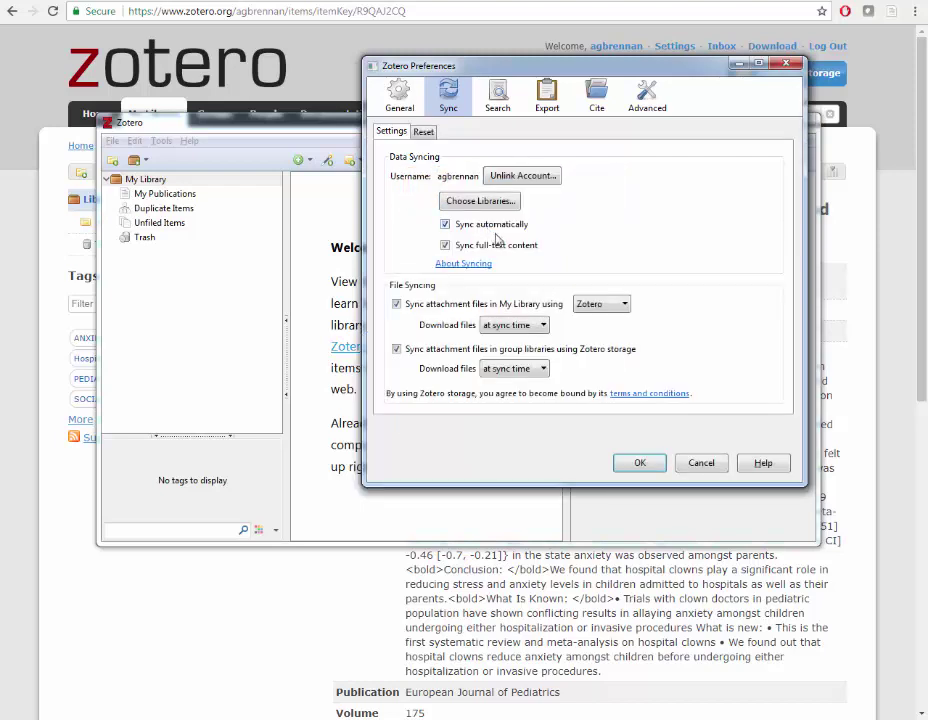
click(636, 464)
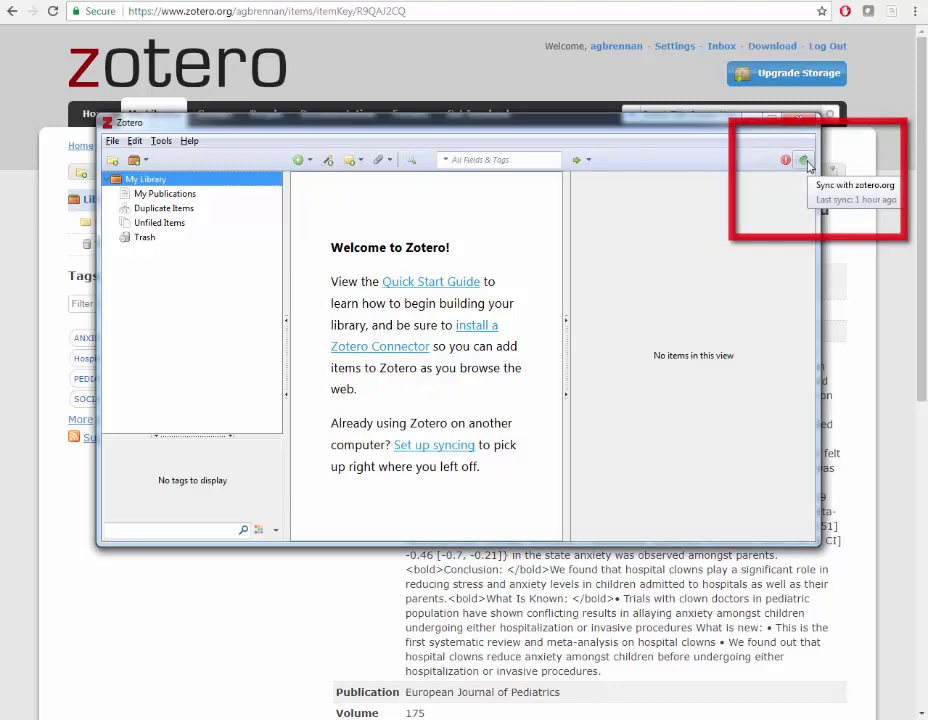
click(806, 163)
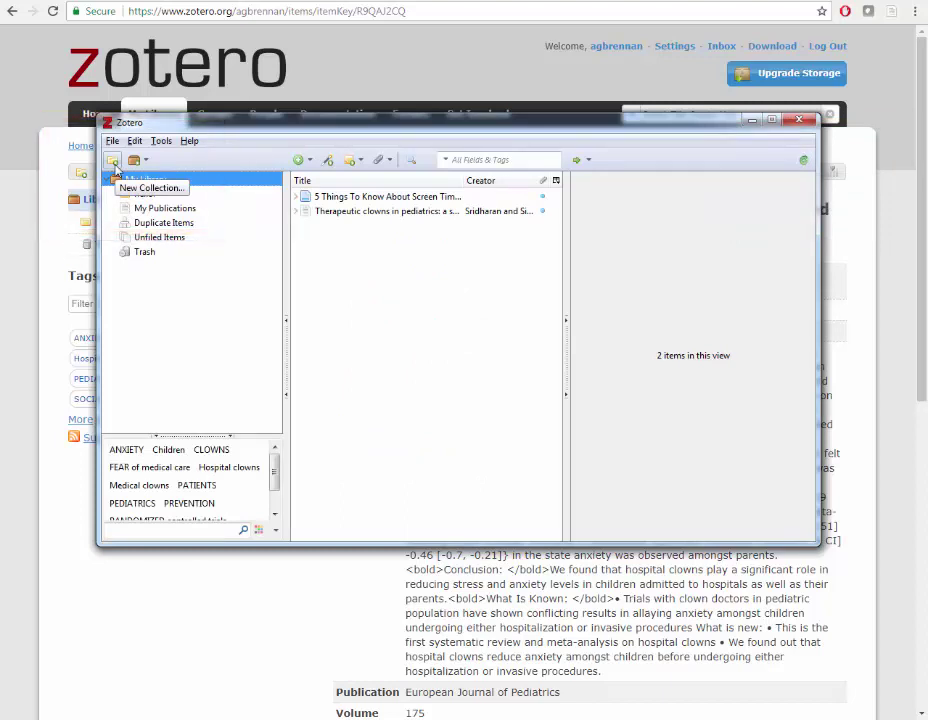
Add a new collection called 'name!' under My Library
click(114, 162)
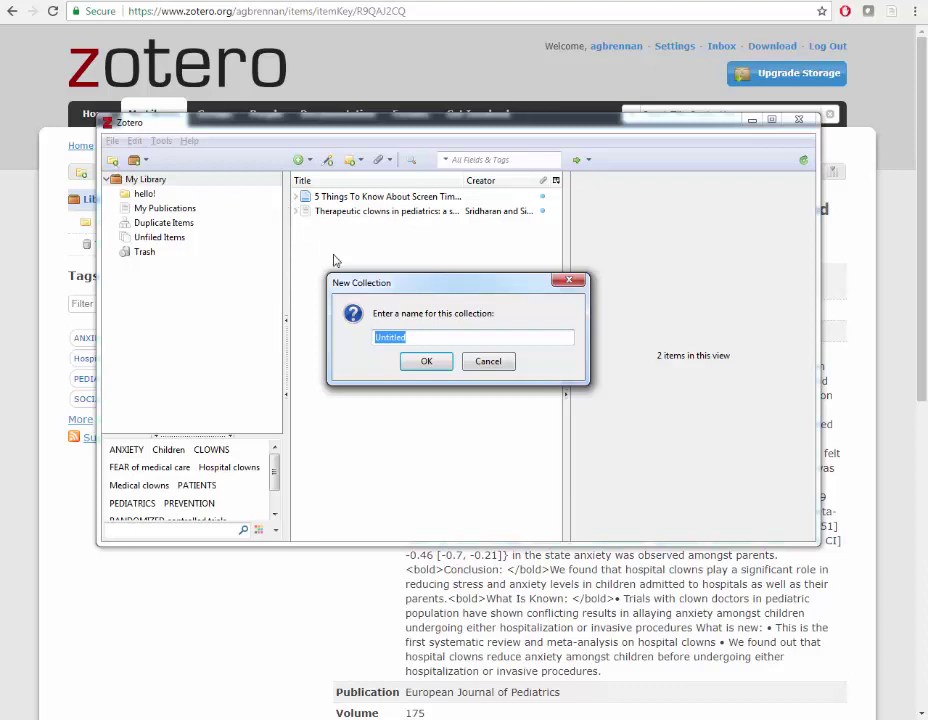
text(name!)
click(426, 362)
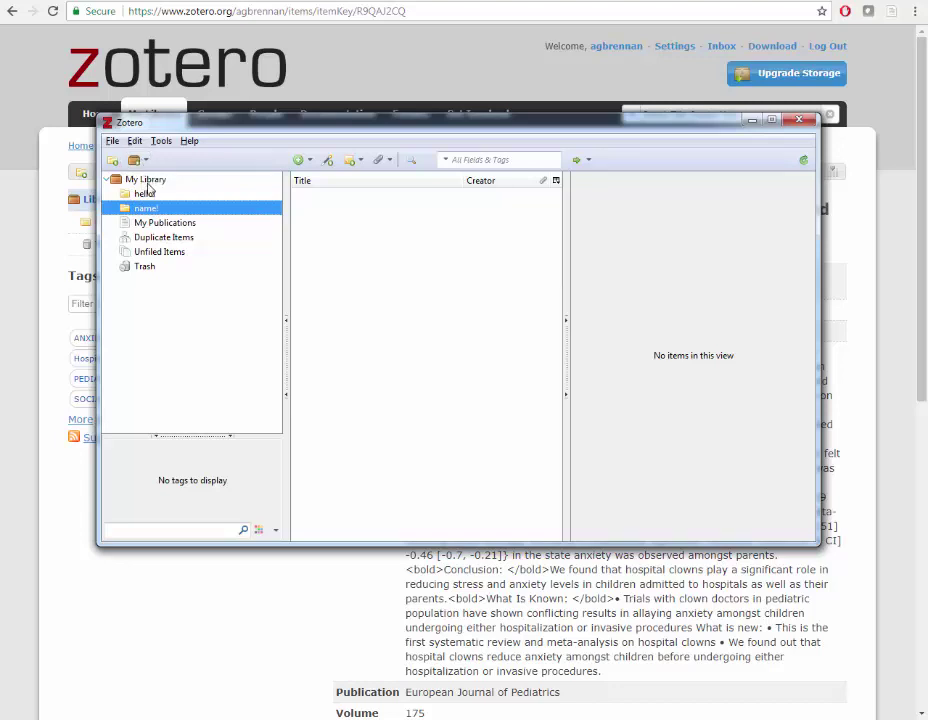
Add a child note reading 'hello!' to the NPR screen-time item in My Library
click(146, 180)
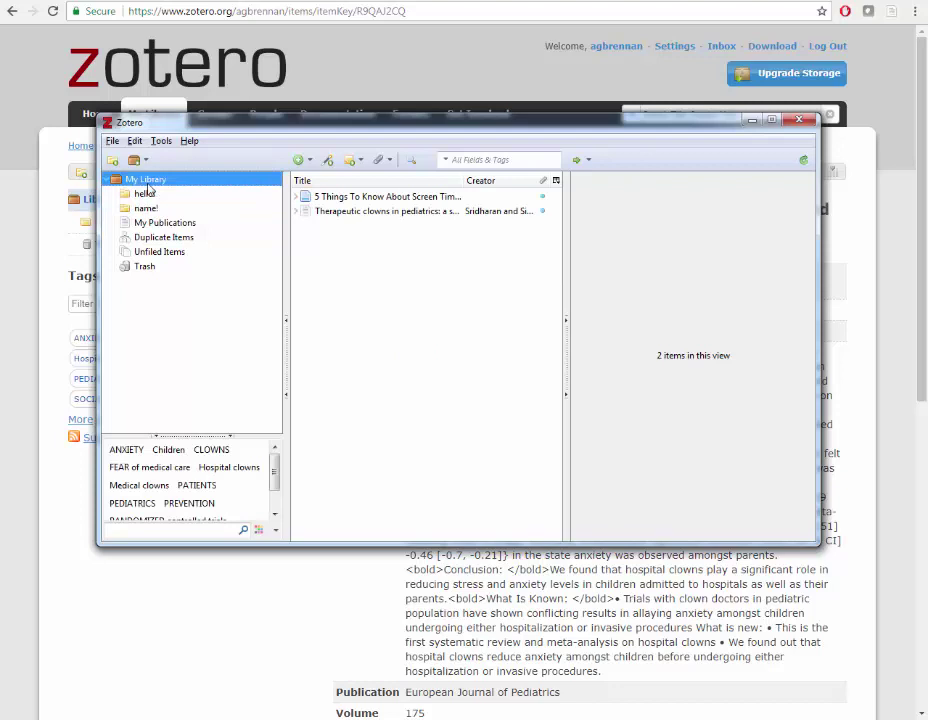
click(375, 198)
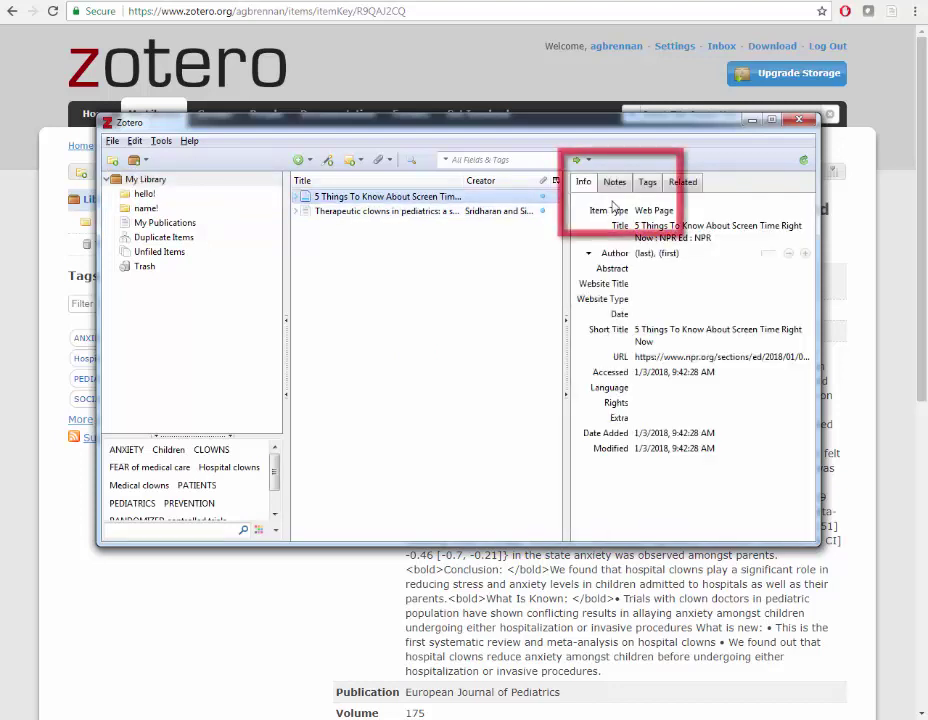
click(615, 184)
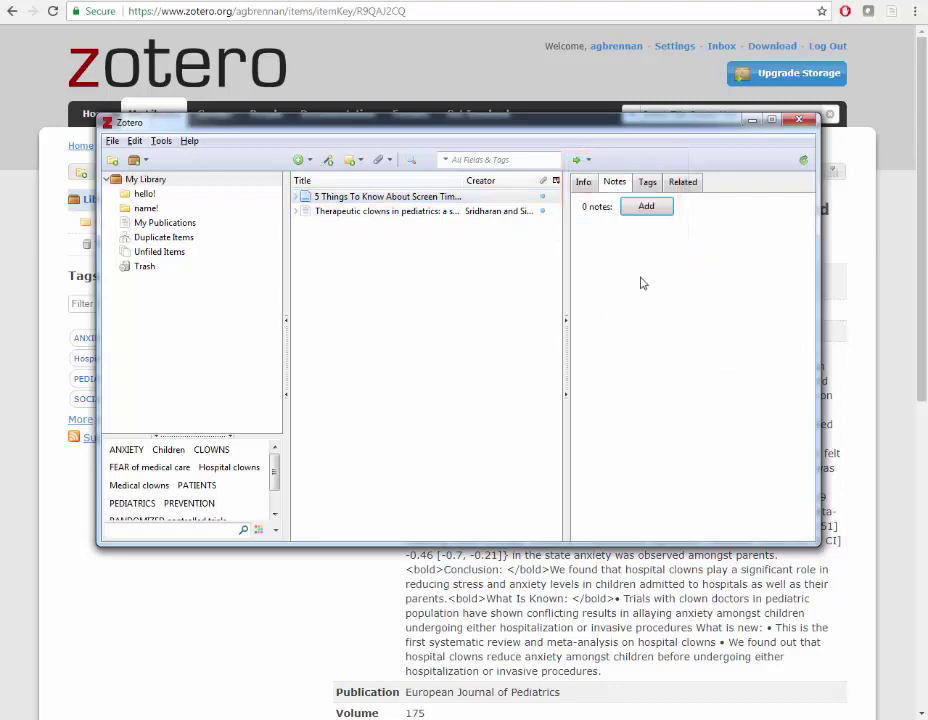
click(646, 207)
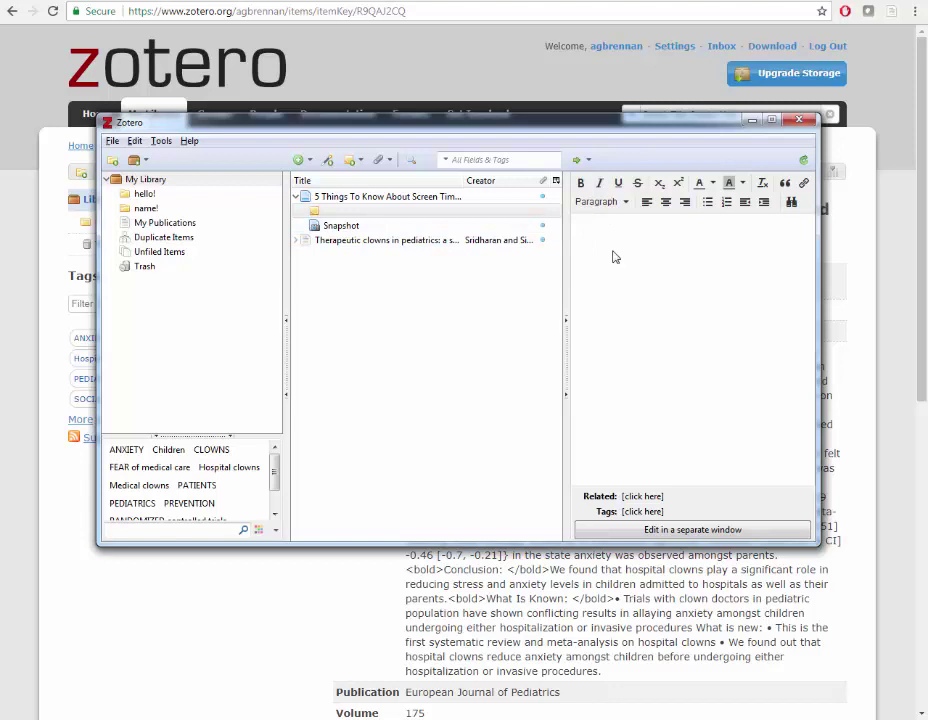
text(hello!)
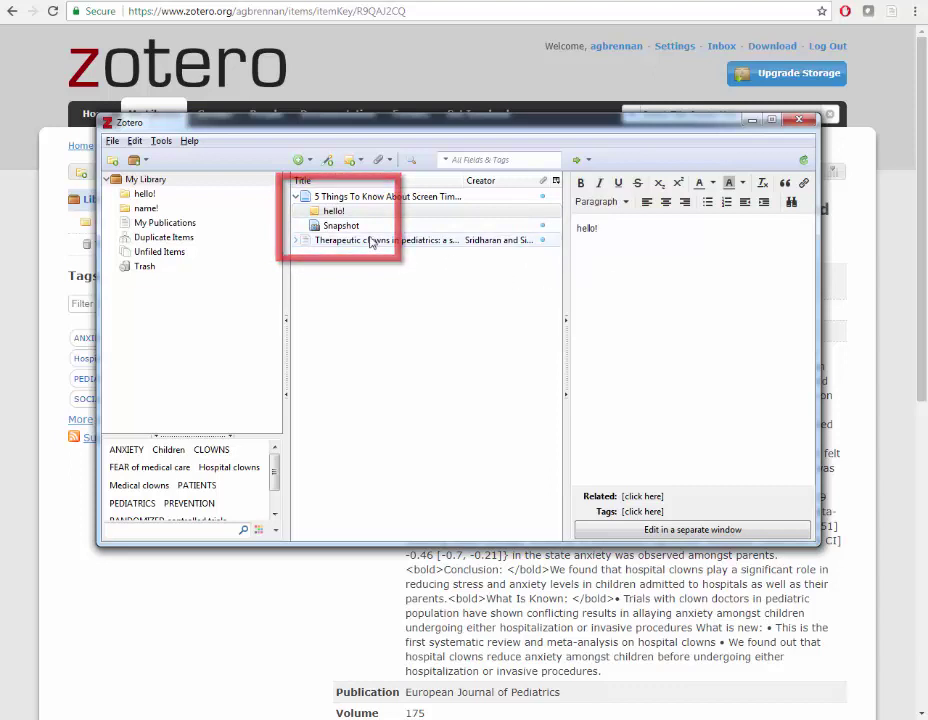
Tag the NPR screen-time item with 'tag example'
click(347, 198)
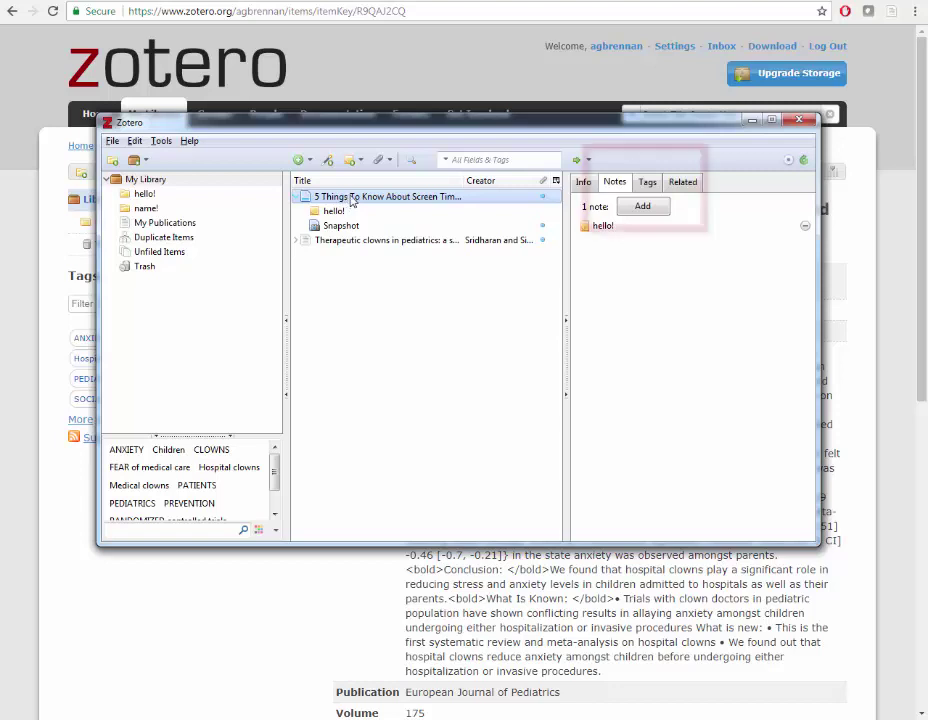
click(647, 185)
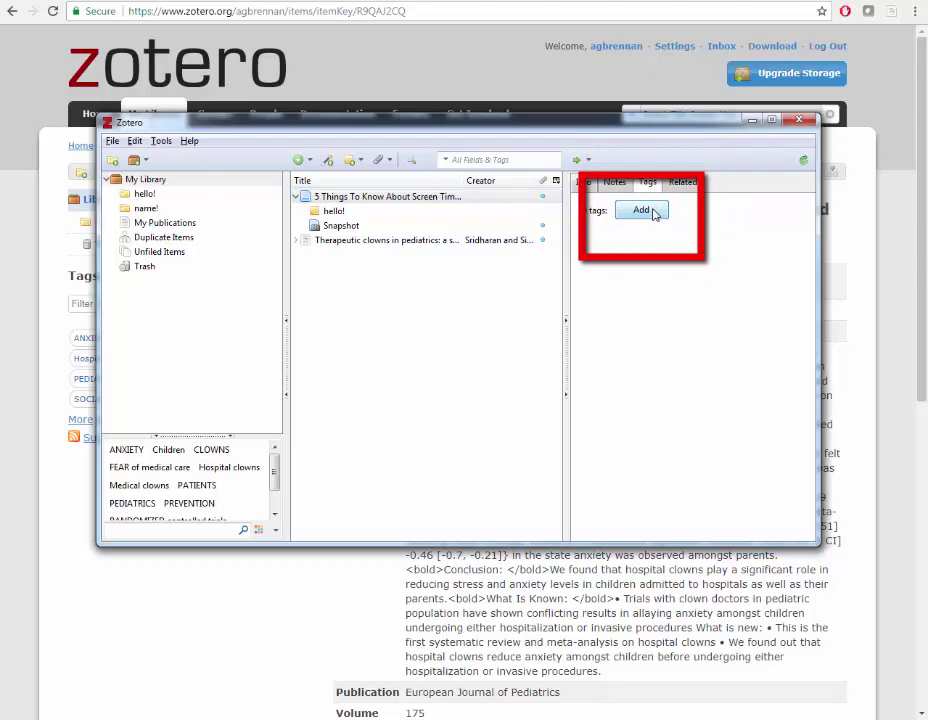
click(641, 210)
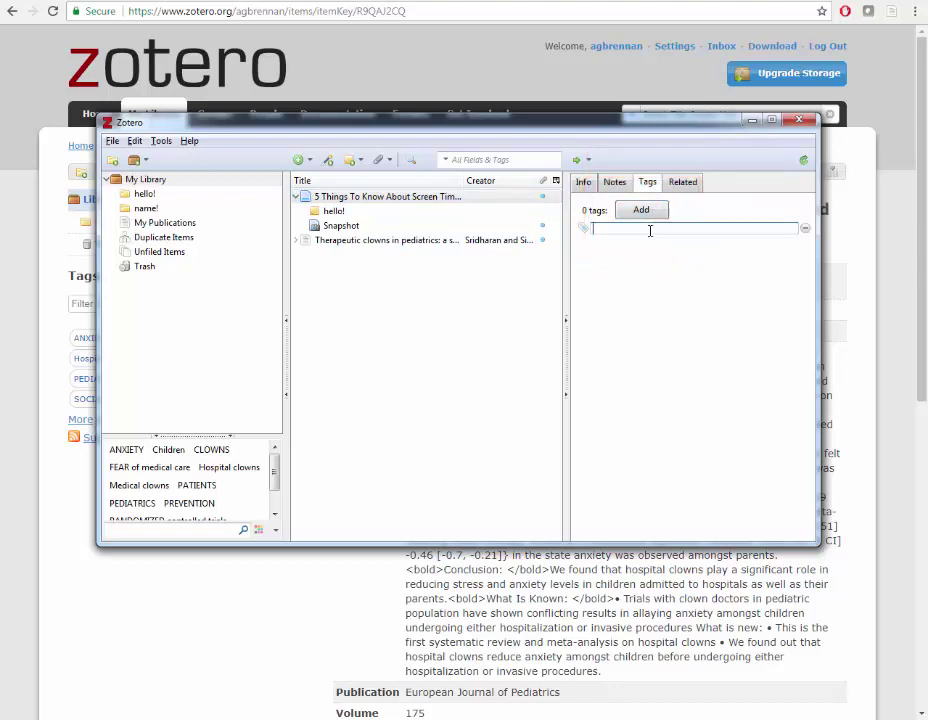
text(tag example)
key(Return)
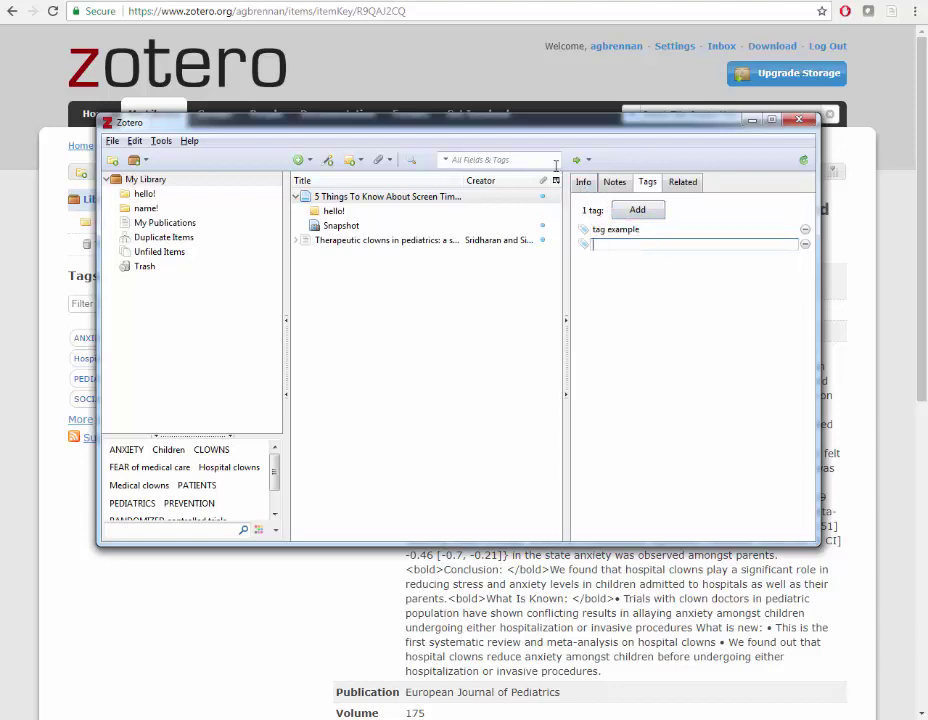
Search All Fields & Tags for 'tag' to list only the screen-time article
click(547, 160)
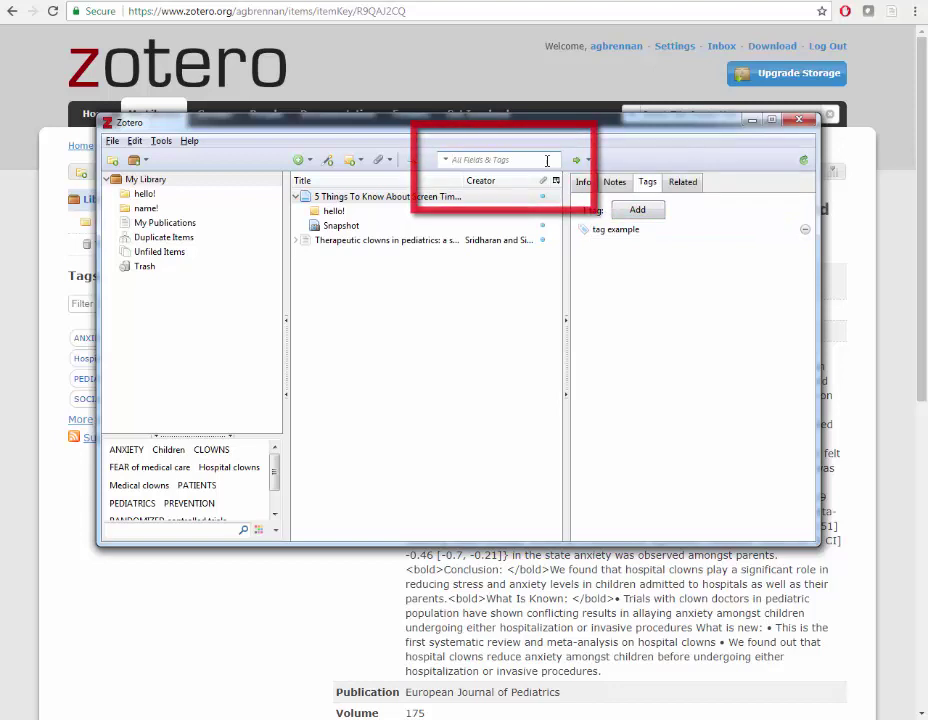
text(tag)
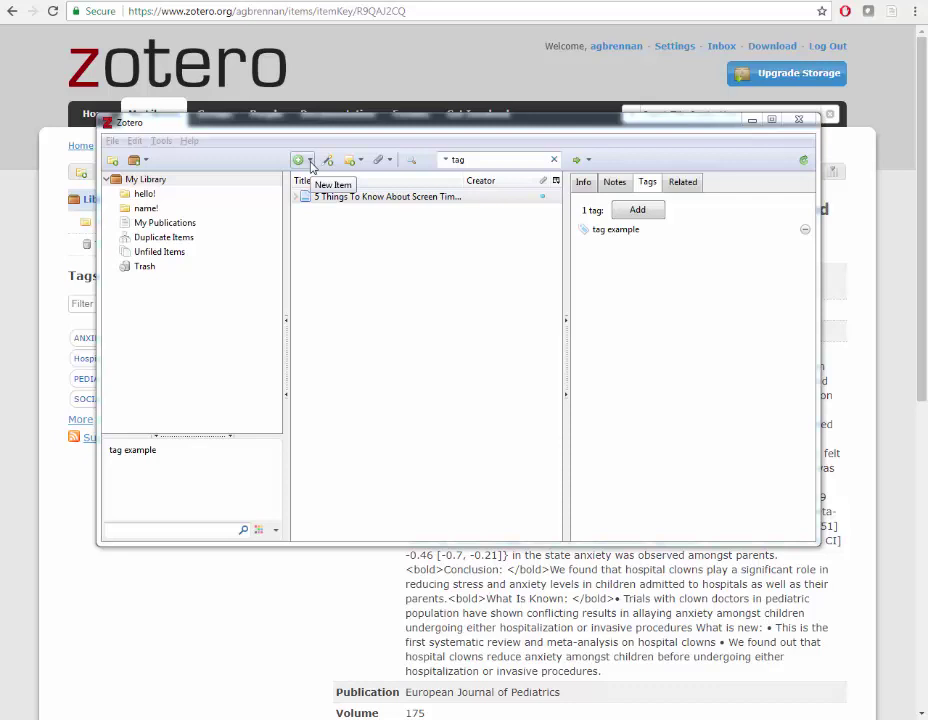
Import didacticvssocratic.pdf as a stored-copy standalone item
click(310, 166)
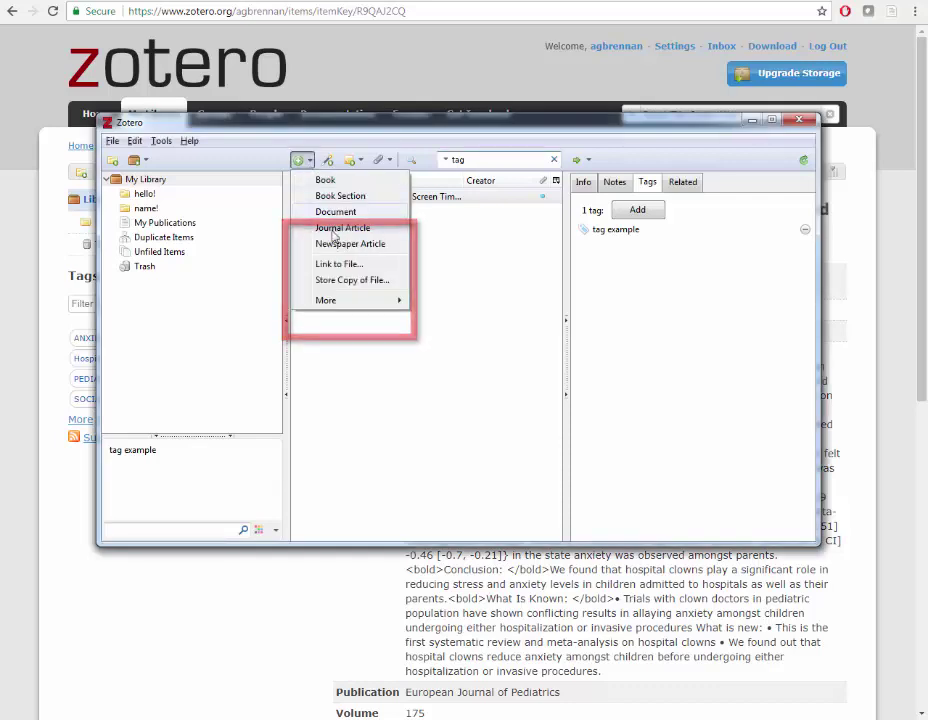
click(337, 281)
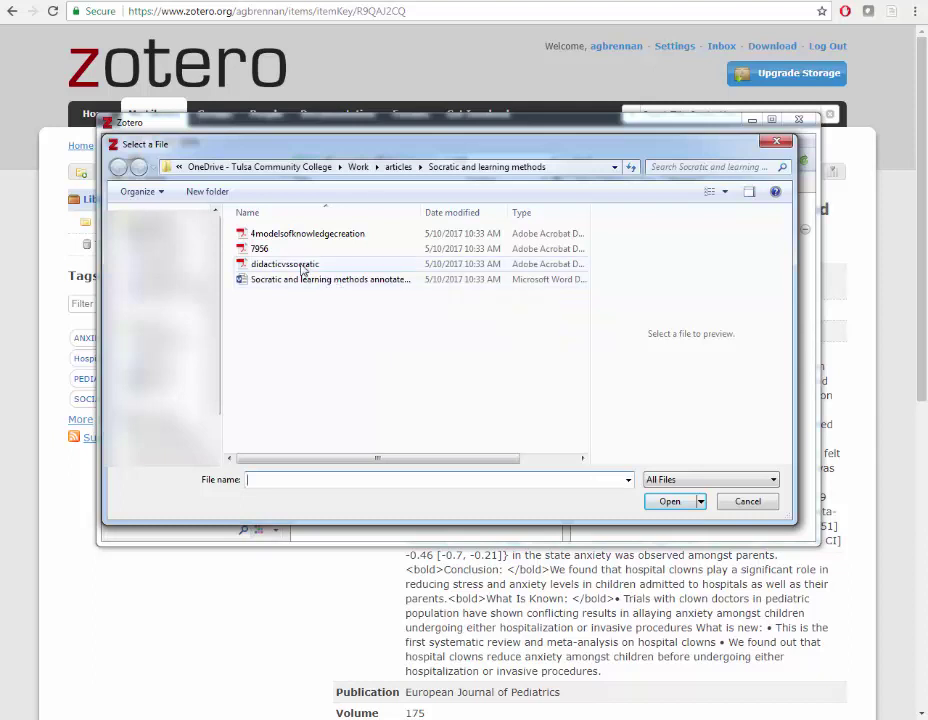
click(302, 265)
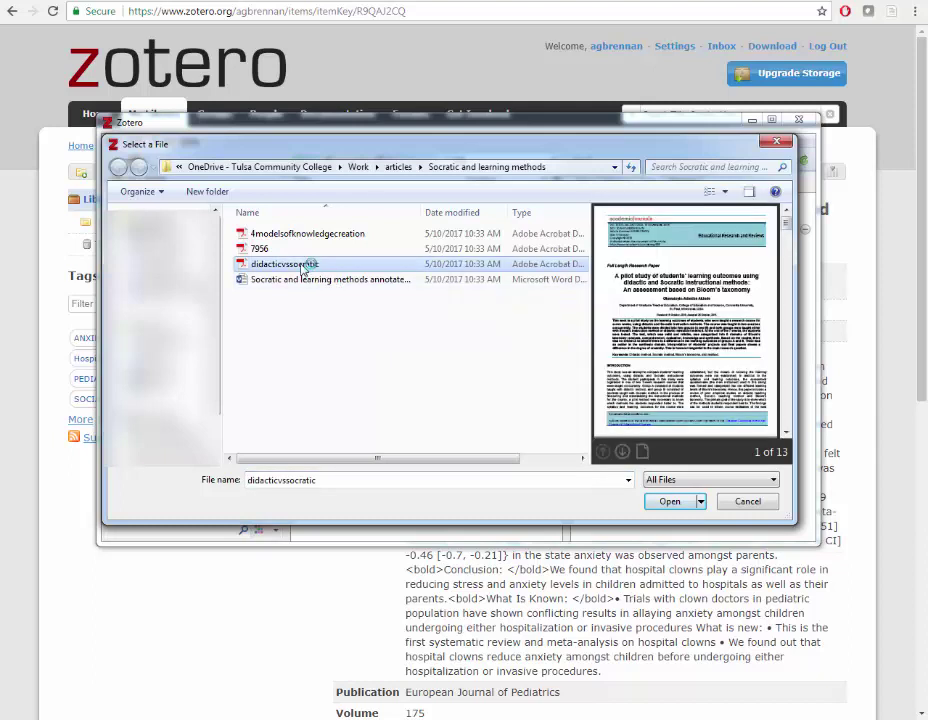
click(669, 503)
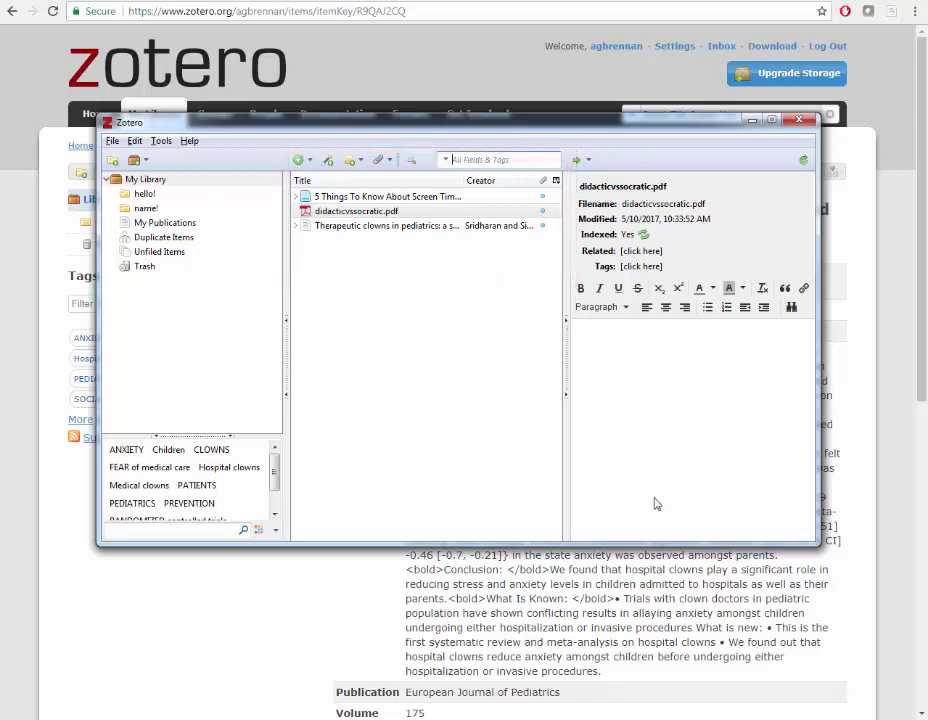
Retrieve metadata for didacticvssocratic.pdf, turning it into an Educational Research and Reviews journal article
right_click(395, 214)
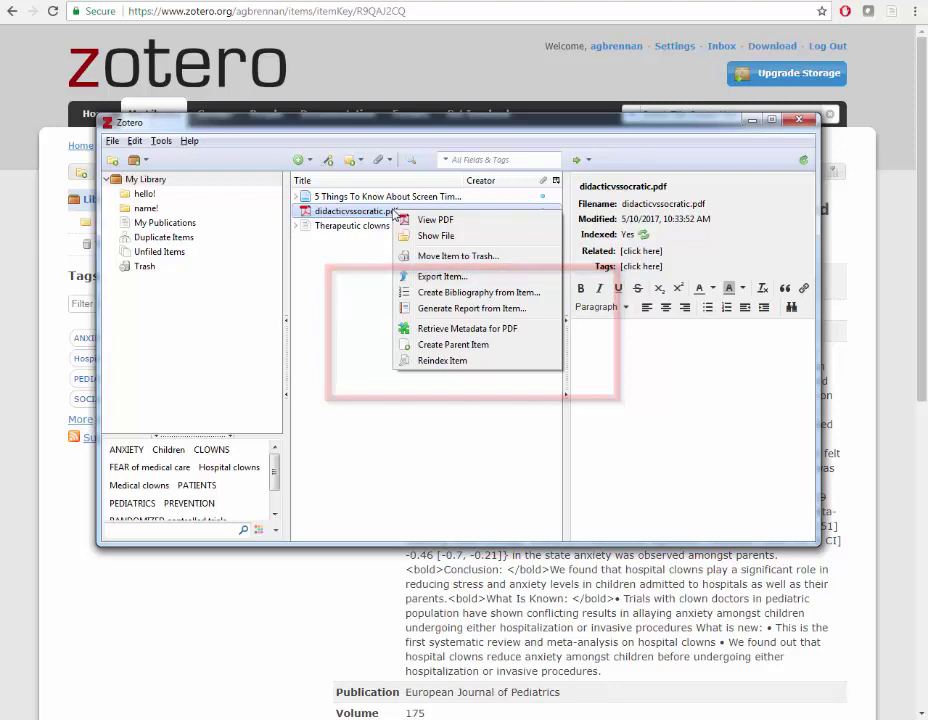
click(457, 332)
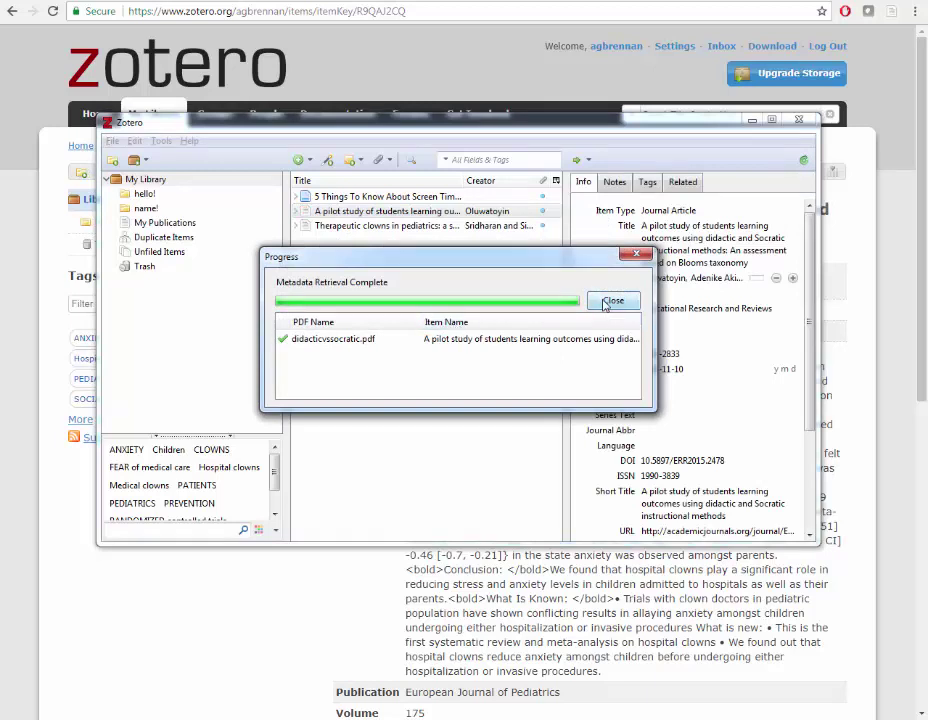
click(609, 301)
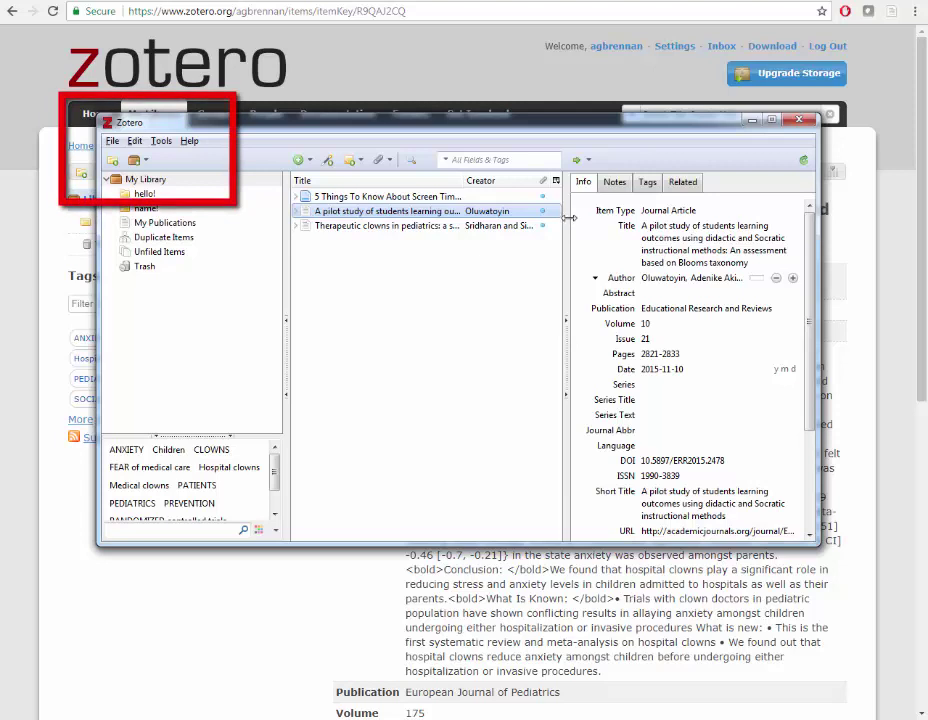
Review the Sync and Search panes of Zotero's Preferences
click(134, 142)
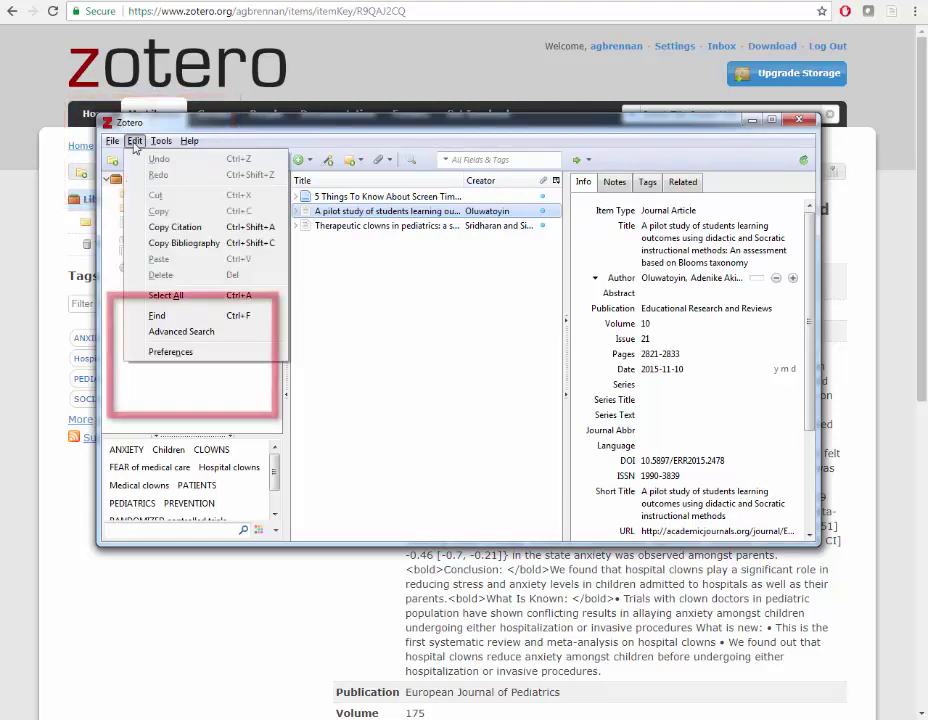
click(203, 356)
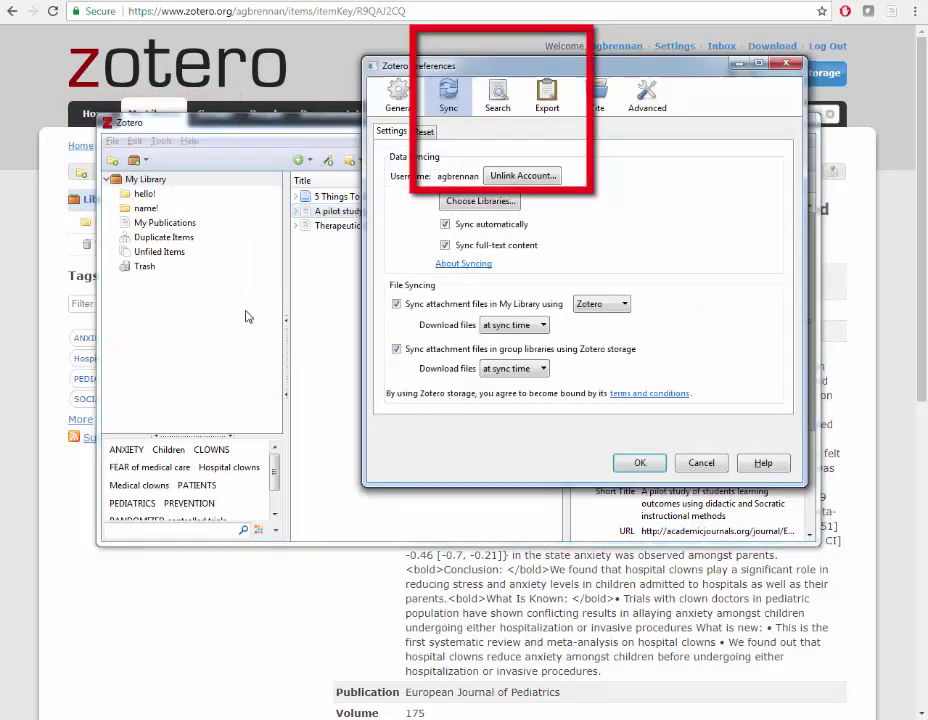
click(498, 97)
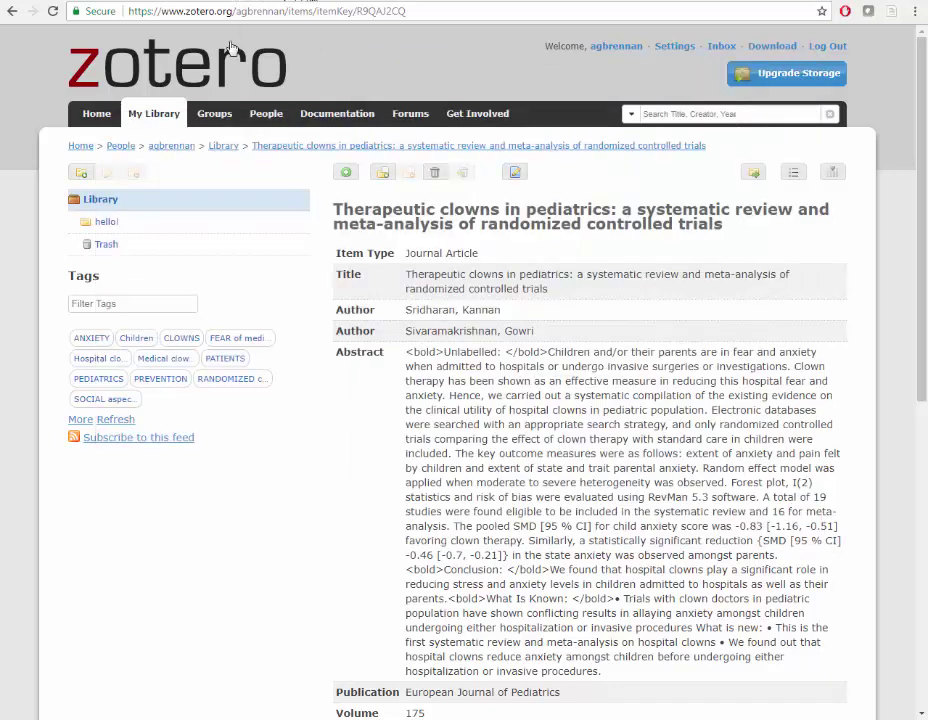
Go to the Documentation page from the zotero.org navigation bar
click(310, 117)
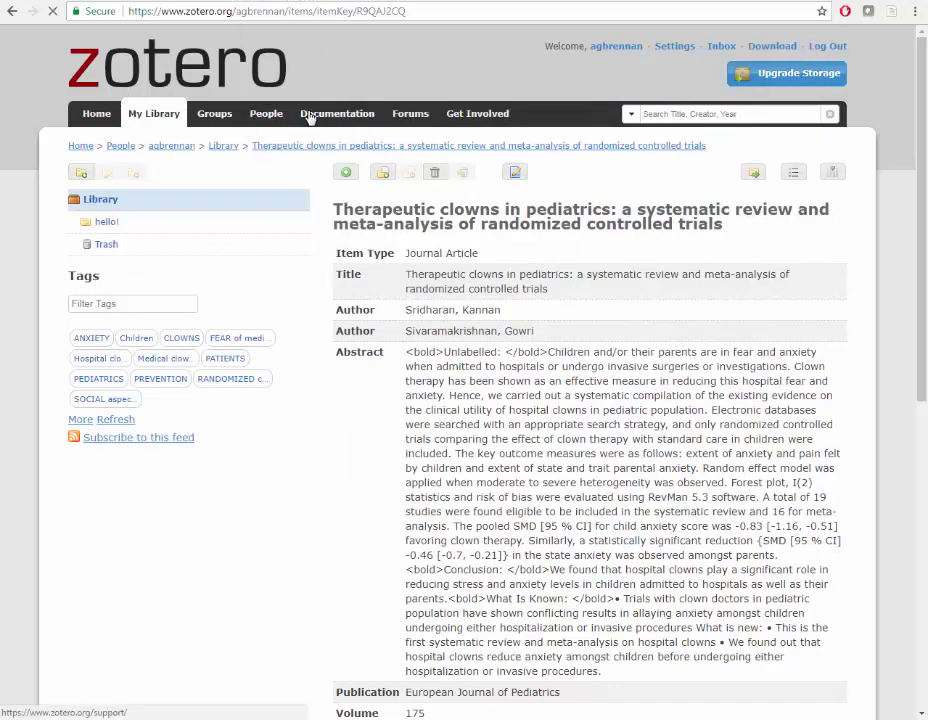